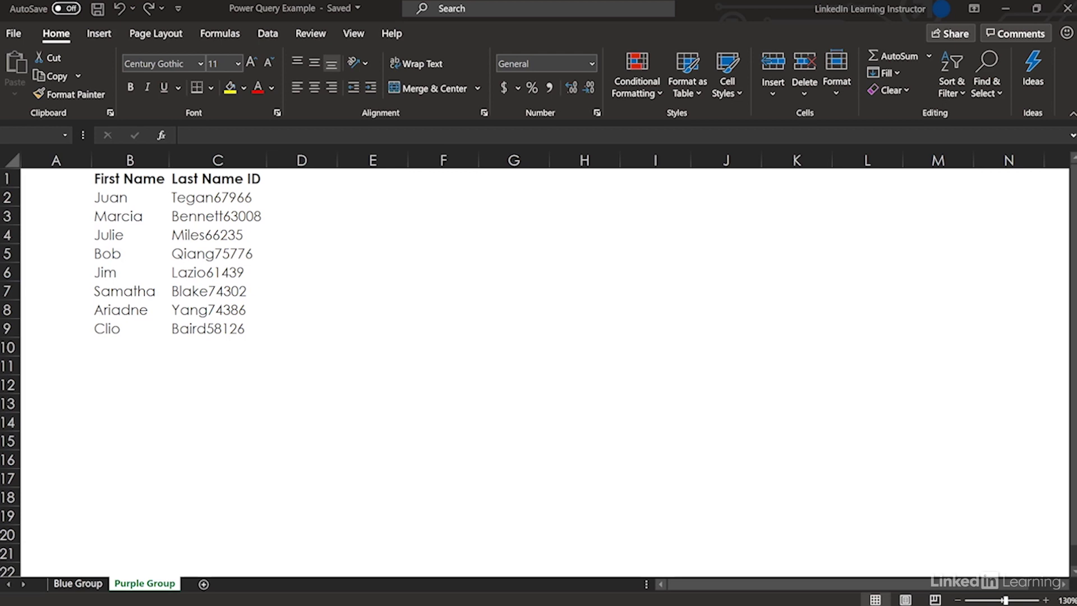
Switch to the Blue Group sheet to review its names.
left_click(66, 586)
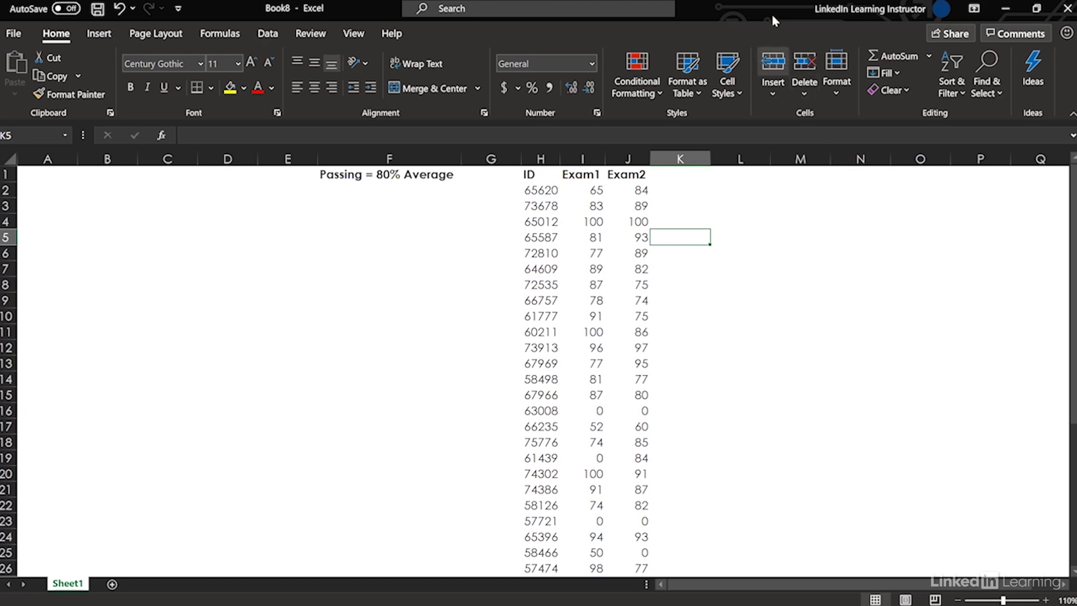
Close the Power Query Example workbook and maximize the Book8 window.
left_click_drag(751, 8, 776, 167)
left_click(748, 21)
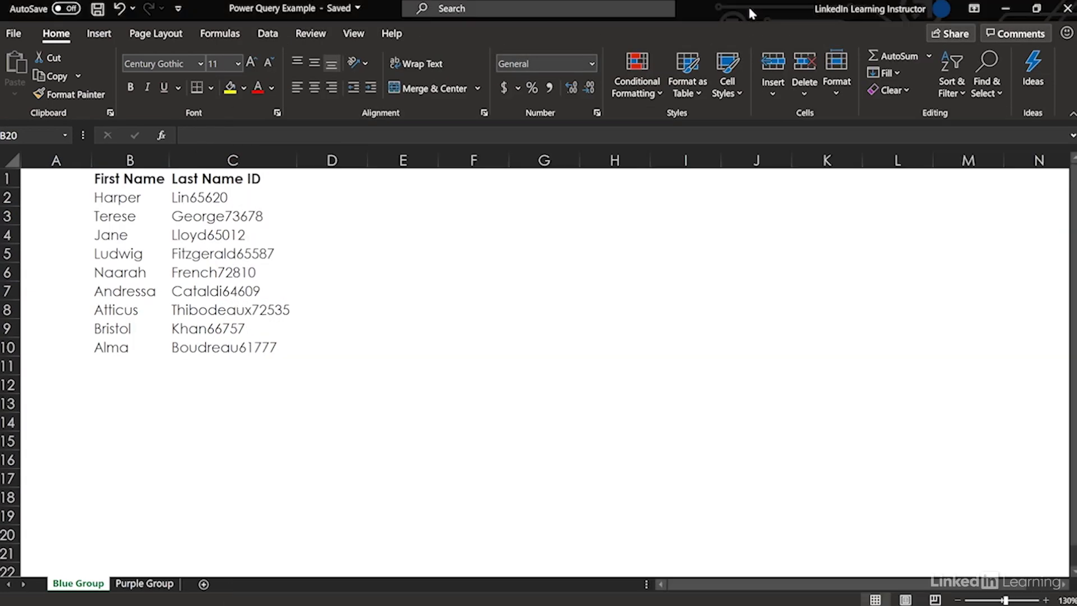
left_click(1065, 9)
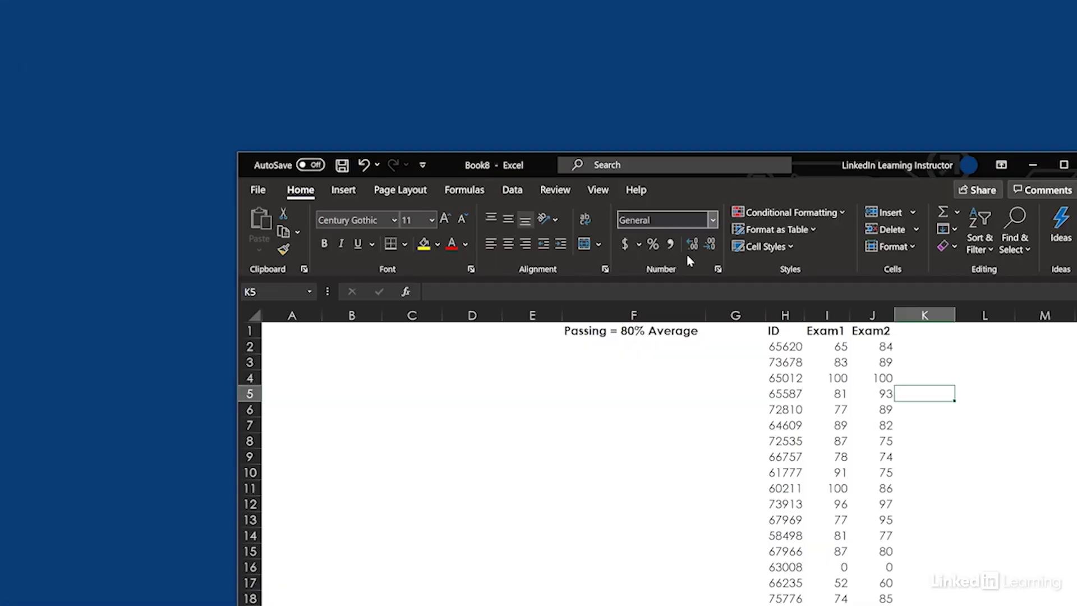
left_click_drag(805, 165, 634, 2)
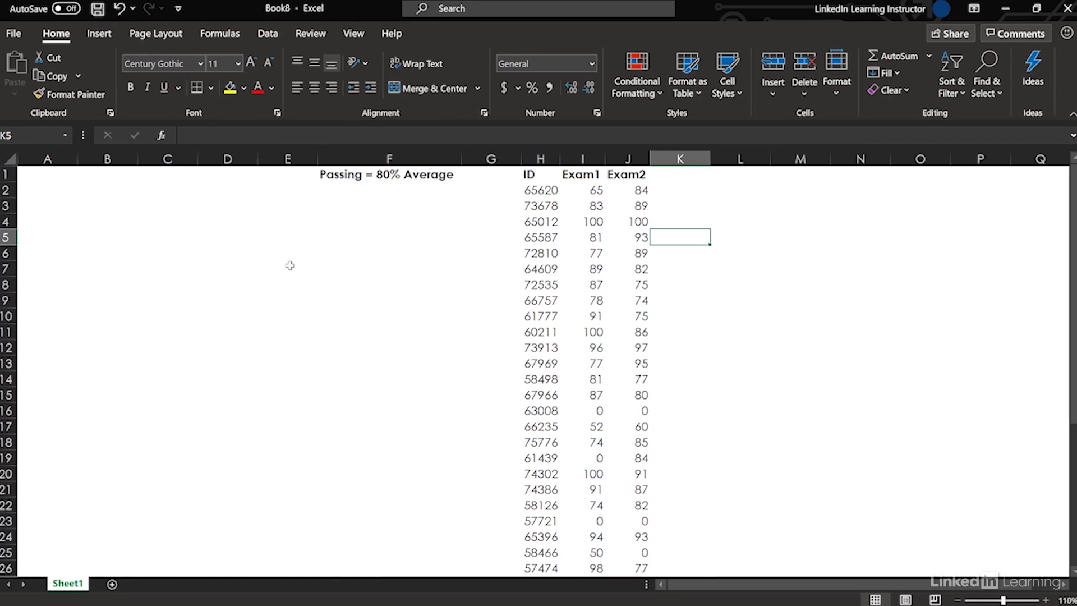
Start a Get Data import from another Excel workbook file.
left_click(269, 35)
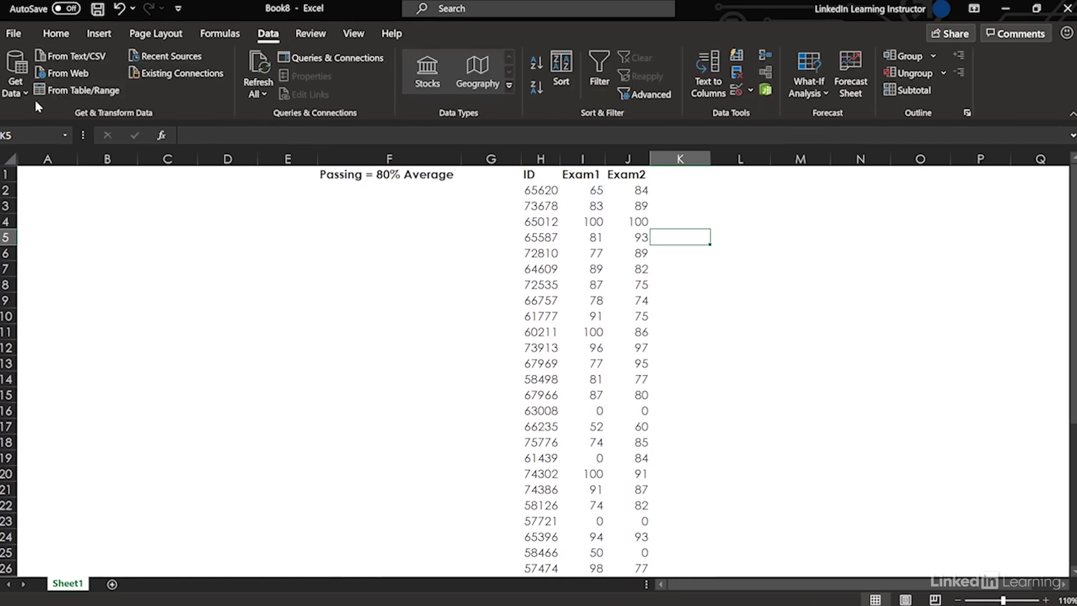
left_click(13, 90)
mouse_move(26, 119)
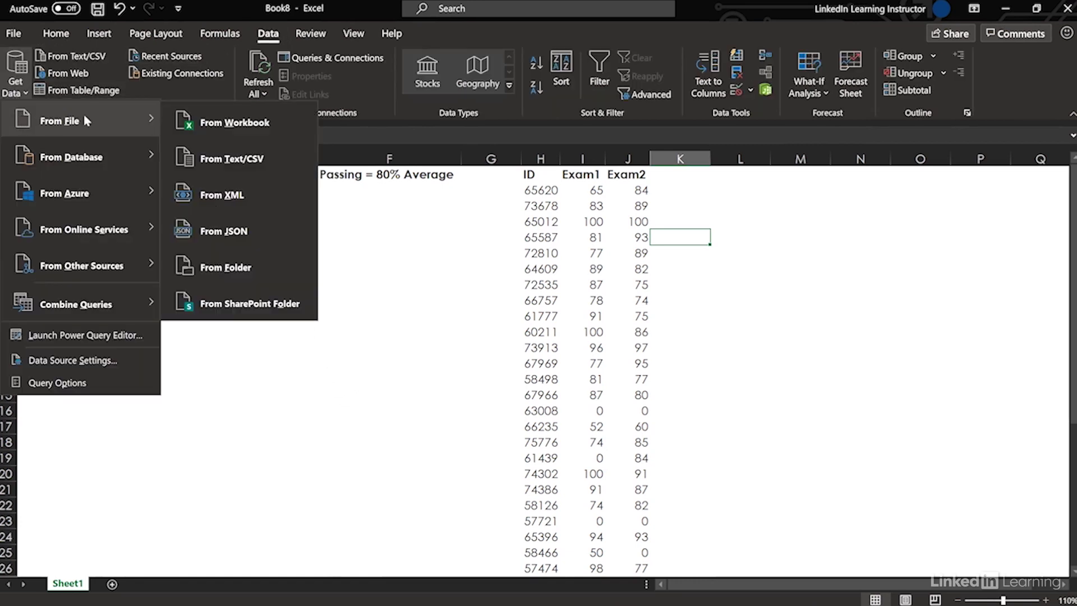
left_click(199, 119)
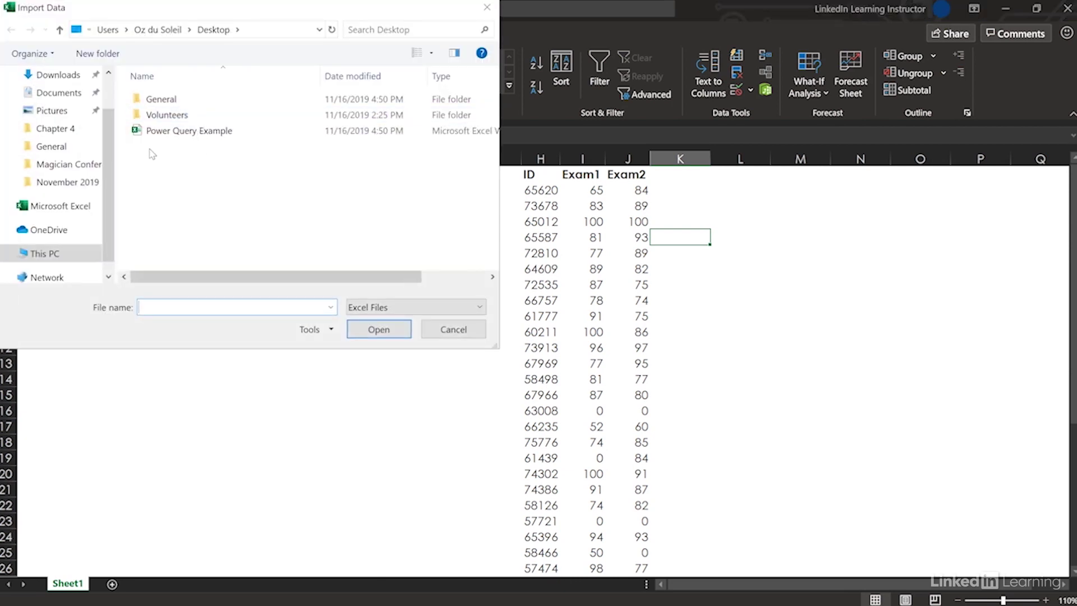
Choose Power Query Example.xlsx as the source and load the whole workbook into Power Query Editor.
double_click(136, 132)
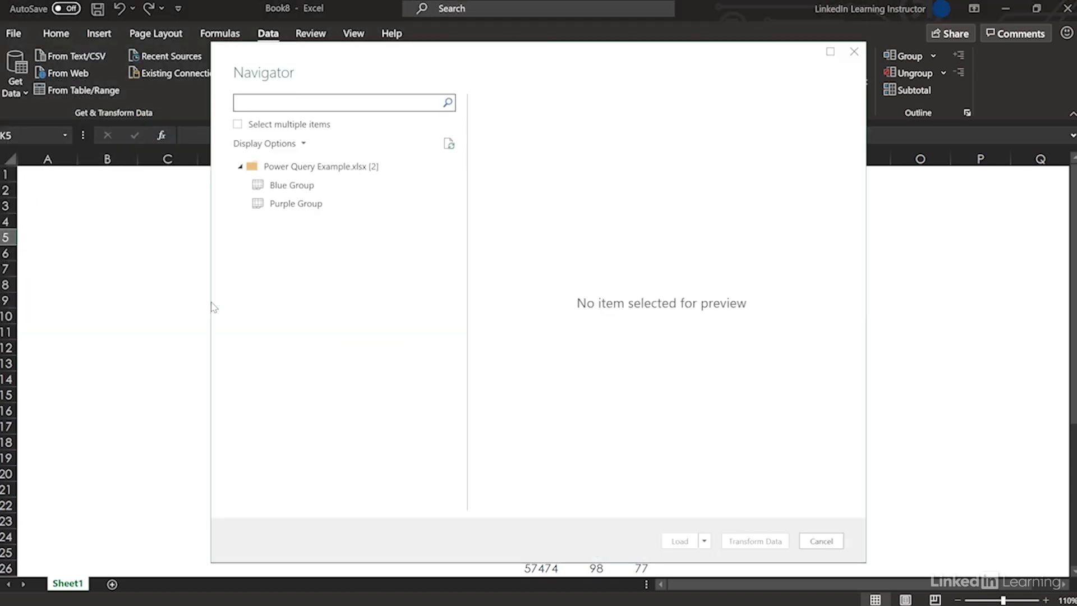
left_click(258, 168)
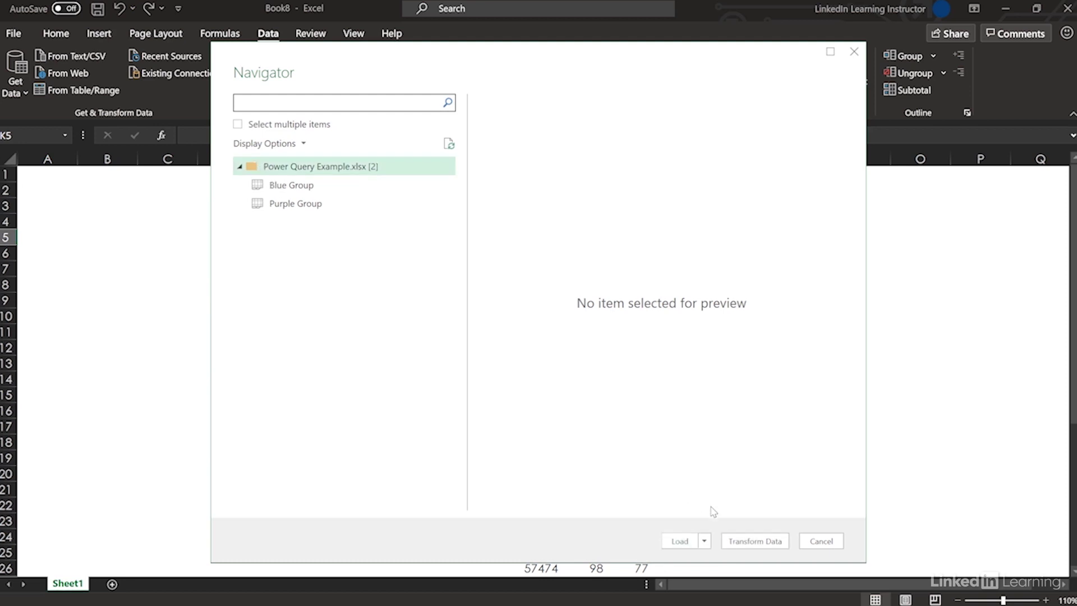
left_click(754, 541)
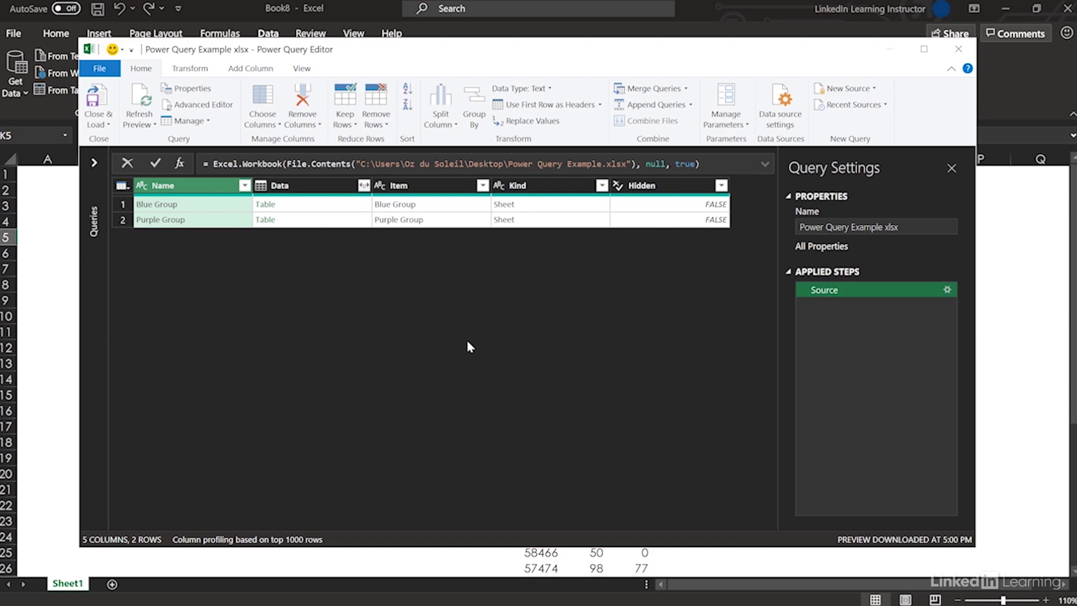
Remove all columns except Name and Data.
left_click(303, 188, "ctrl")
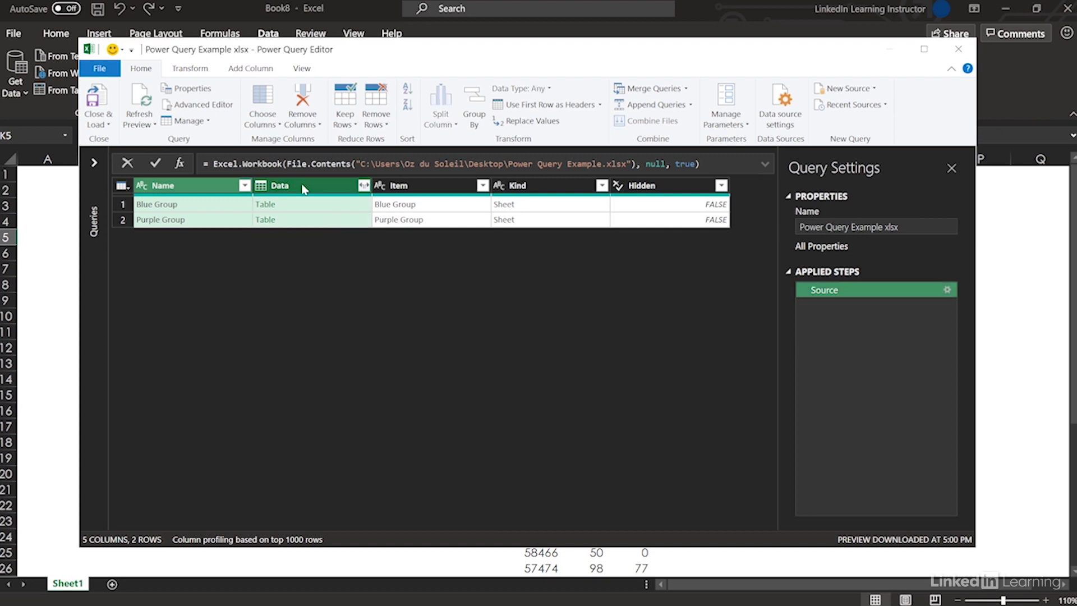
right_click(303, 188)
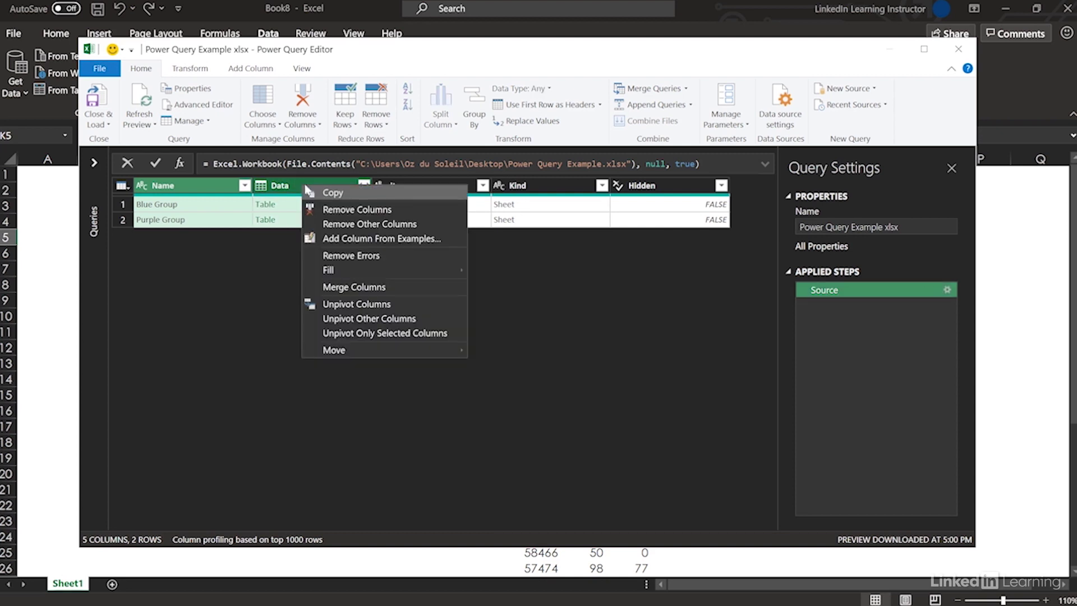
left_click(337, 223)
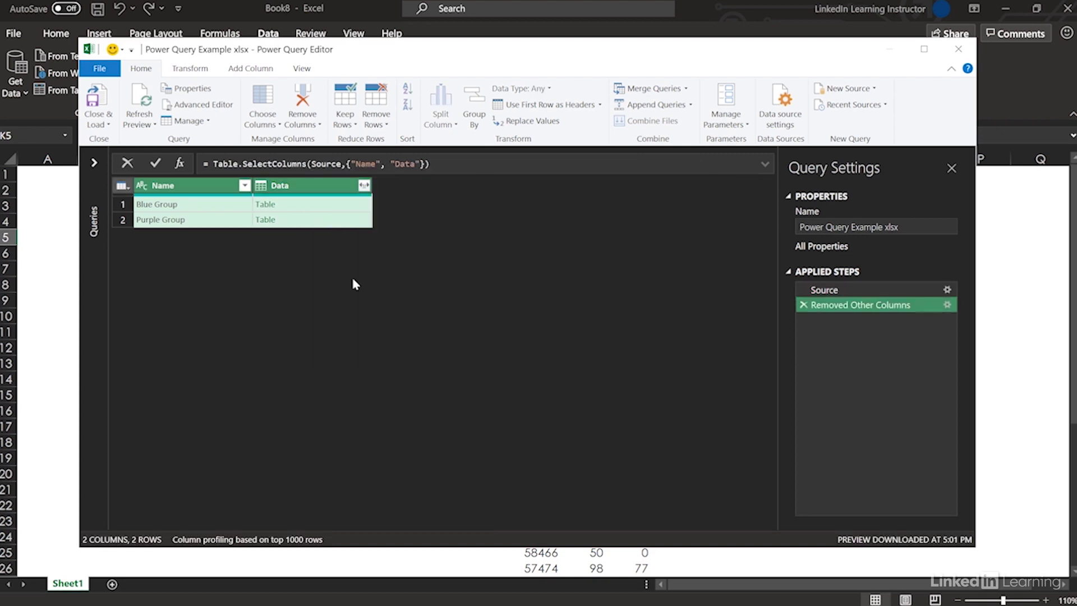
Expand the Data column into Column1–Column3 without the original column name as prefix.
left_click(364, 184)
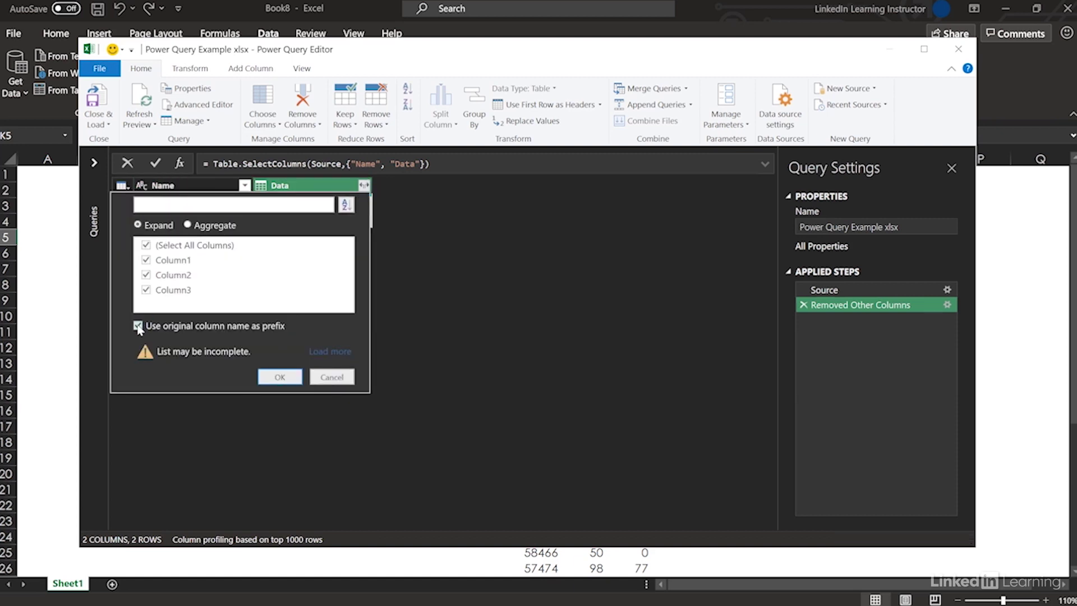
left_click(138, 326)
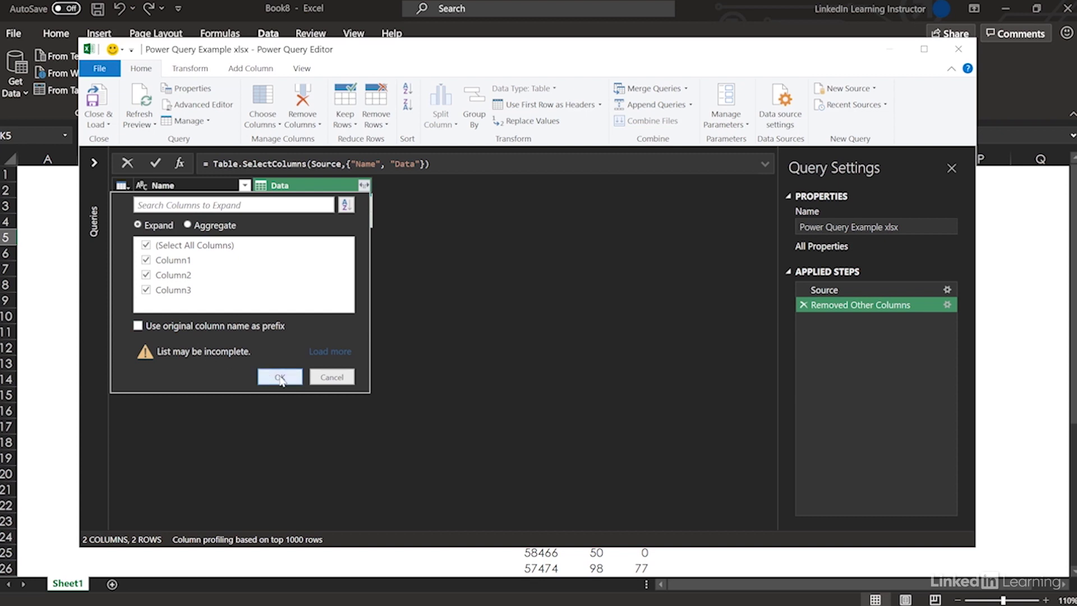
left_click(283, 379)
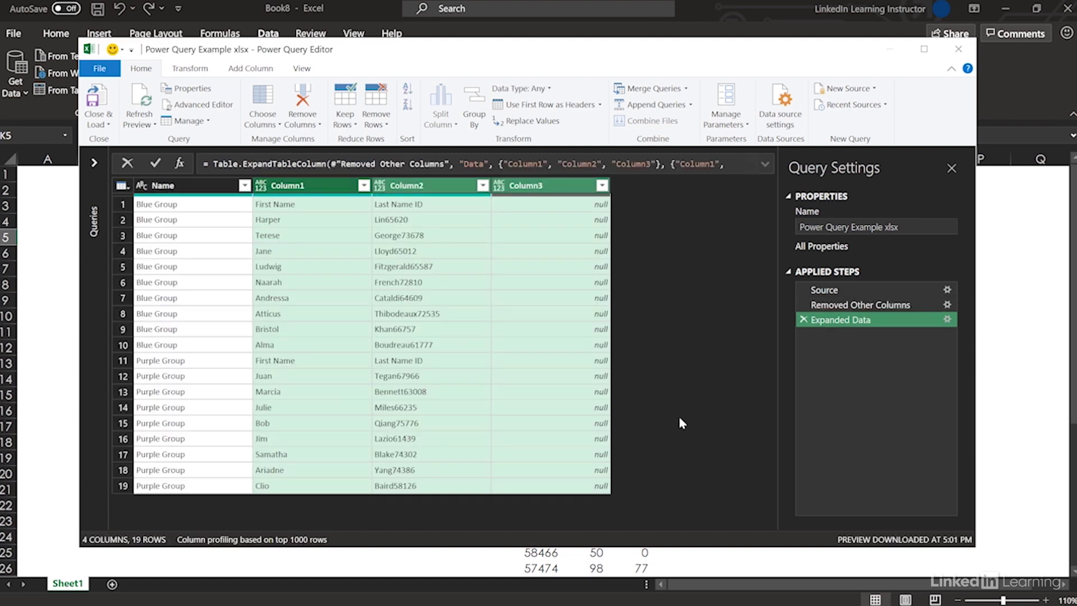
Rename Name, Column1 and Column2 to Group, FirstName and LastName, and delete the empty Column3.
double_click(191, 187)
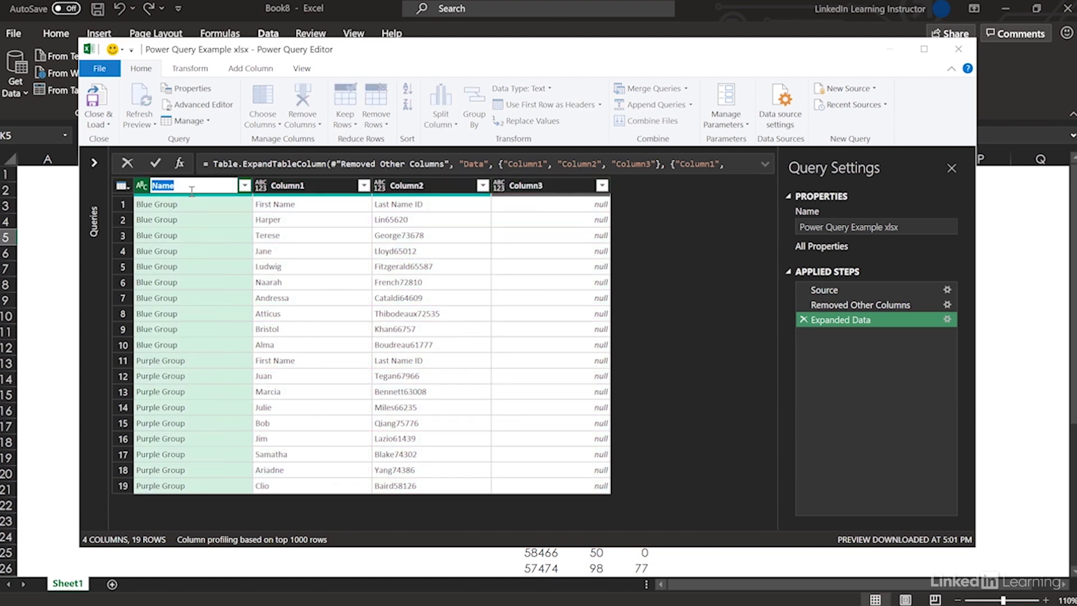
type("Group")
key("Return")
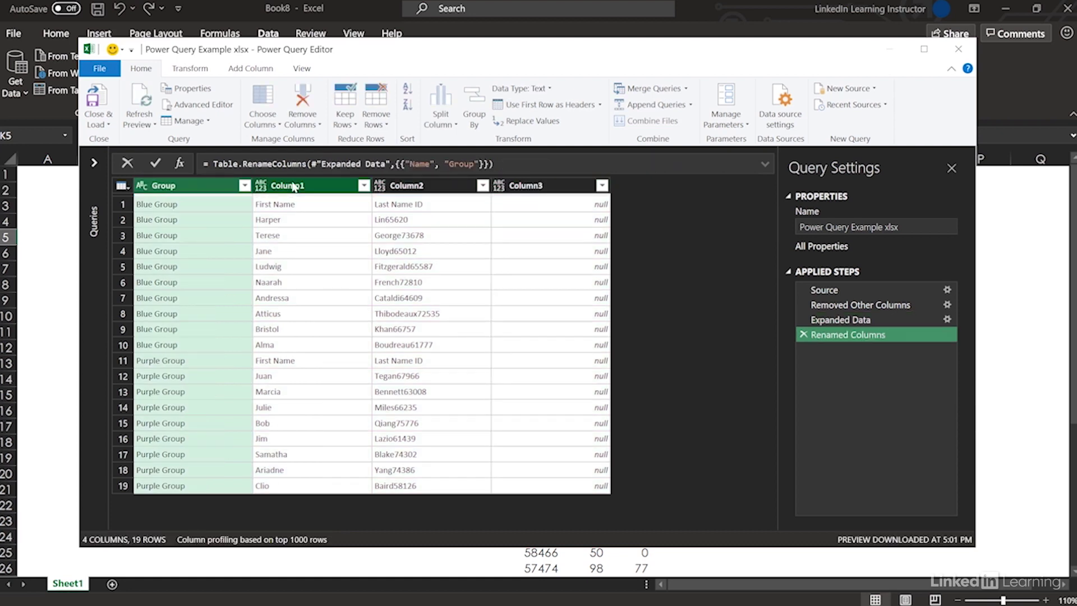
double_click(293, 187)
type("FirstName")
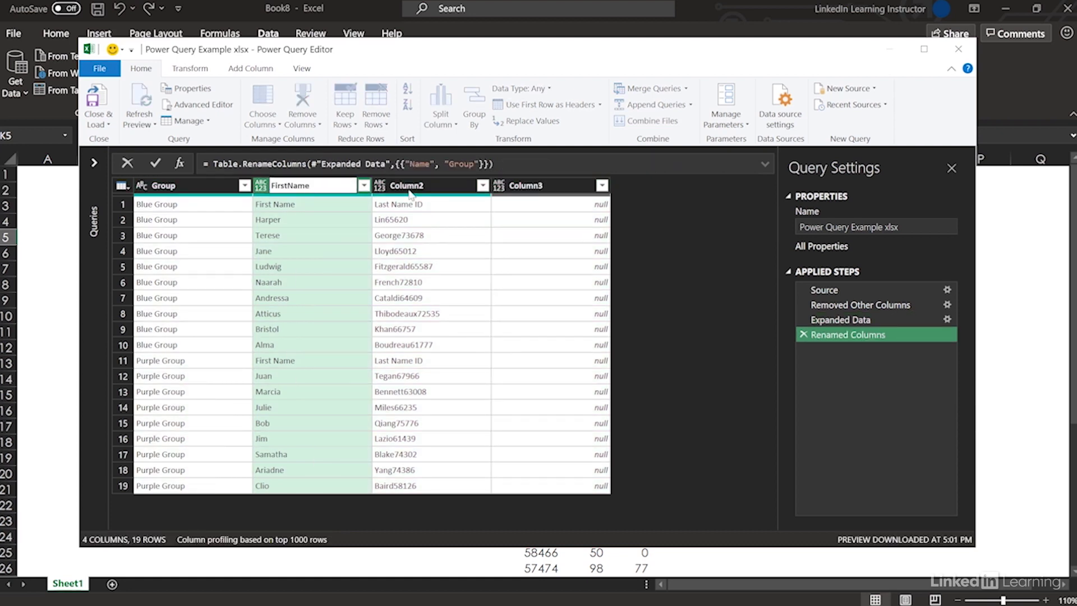
key("Return")
double_click(410, 187)
type("Las")
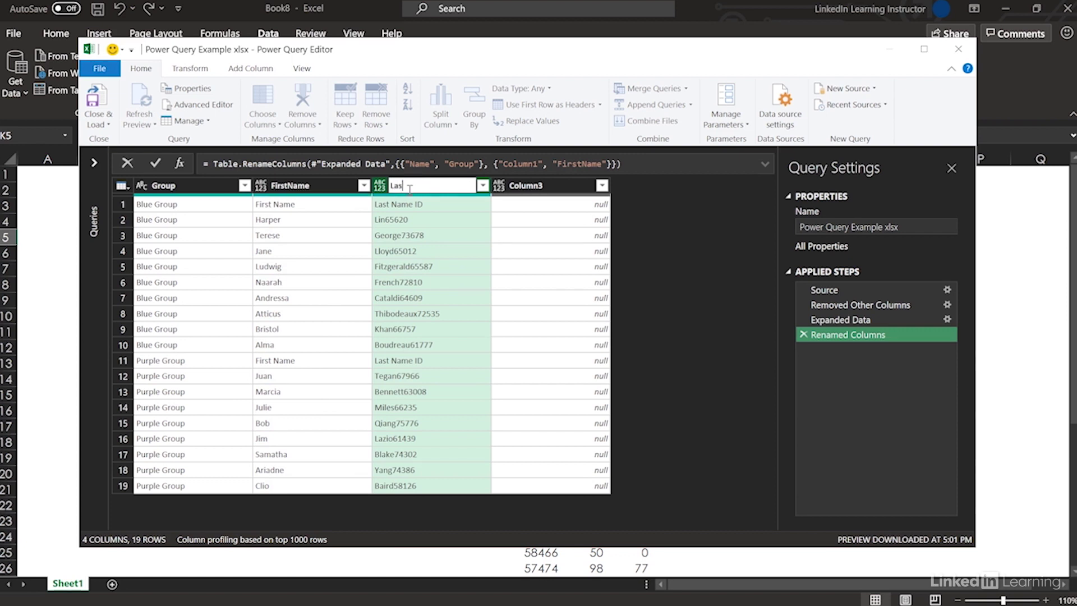
type("tName")
key("Return")
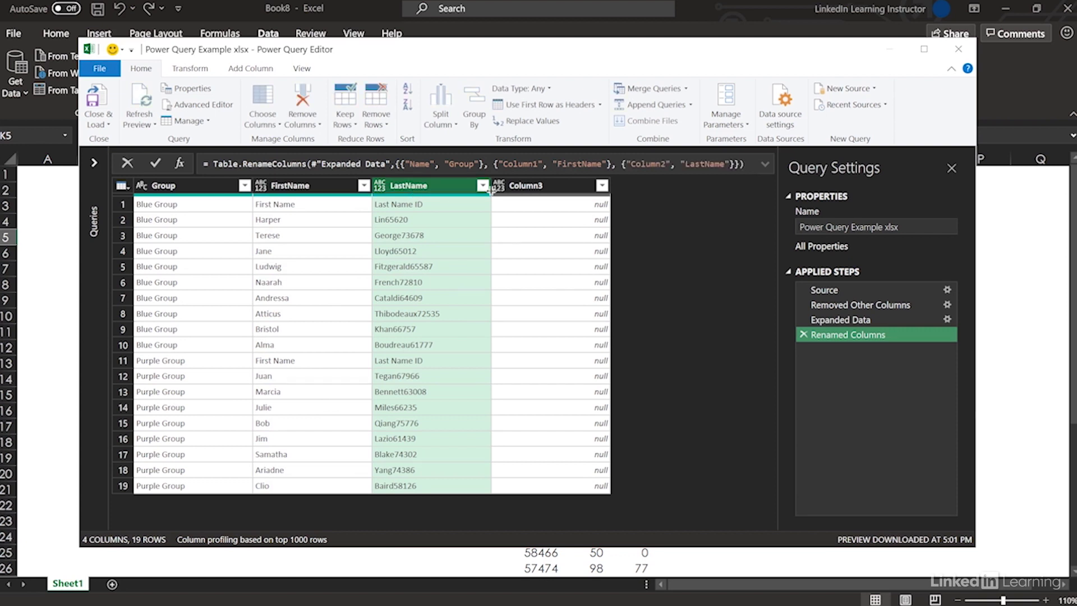
right_click(547, 191)
left_click(565, 218)
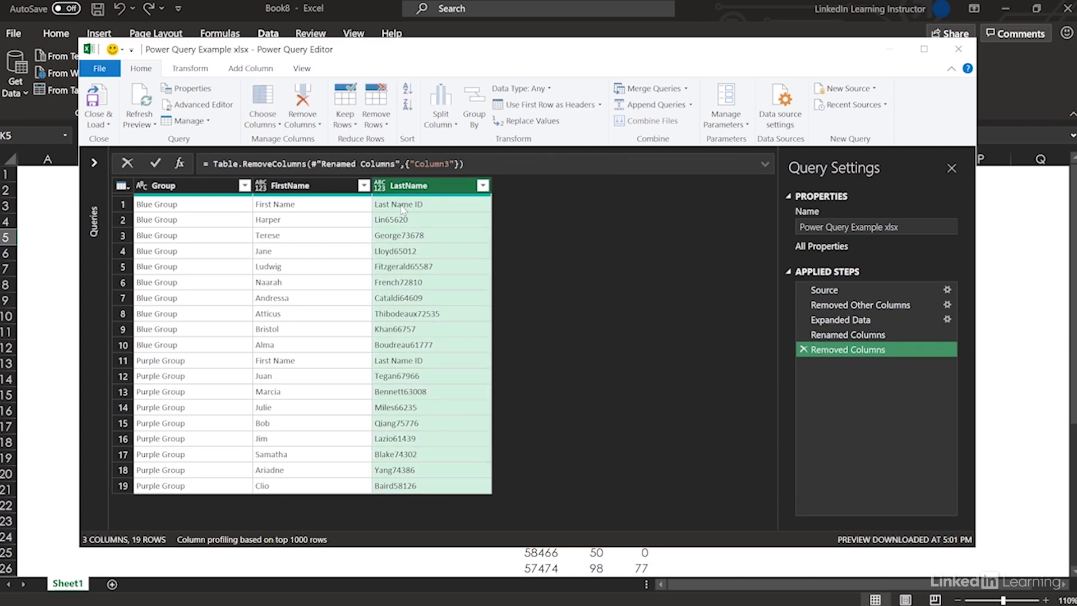
Filter out the repeated 'First Name' header rows, then select LastName to split it.
left_click(364, 186)
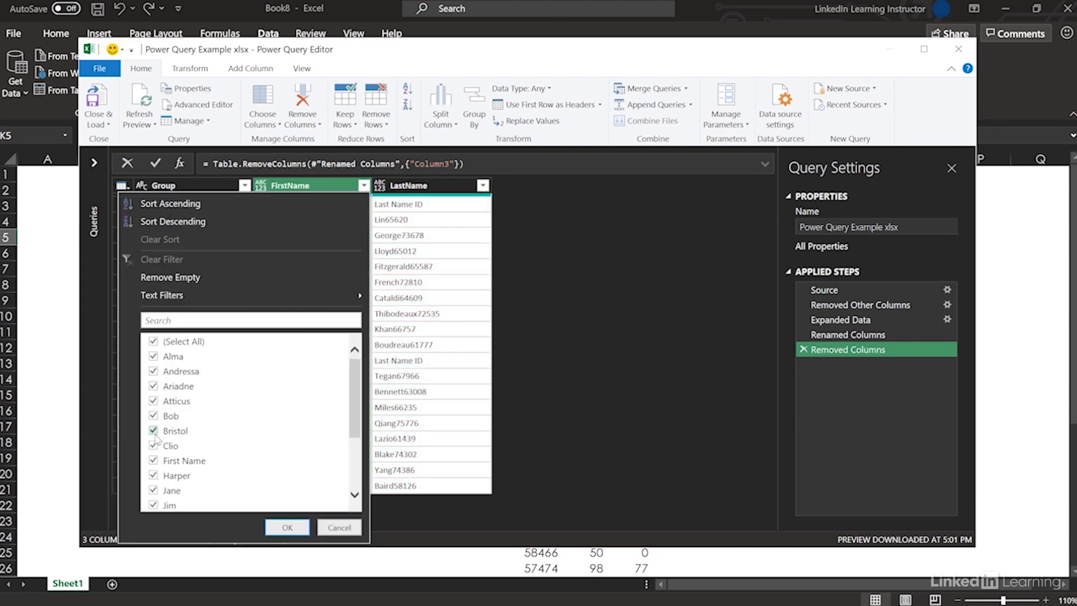
scroll(157, 440, "down", 2)
left_click(153, 381)
left_click(272, 526)
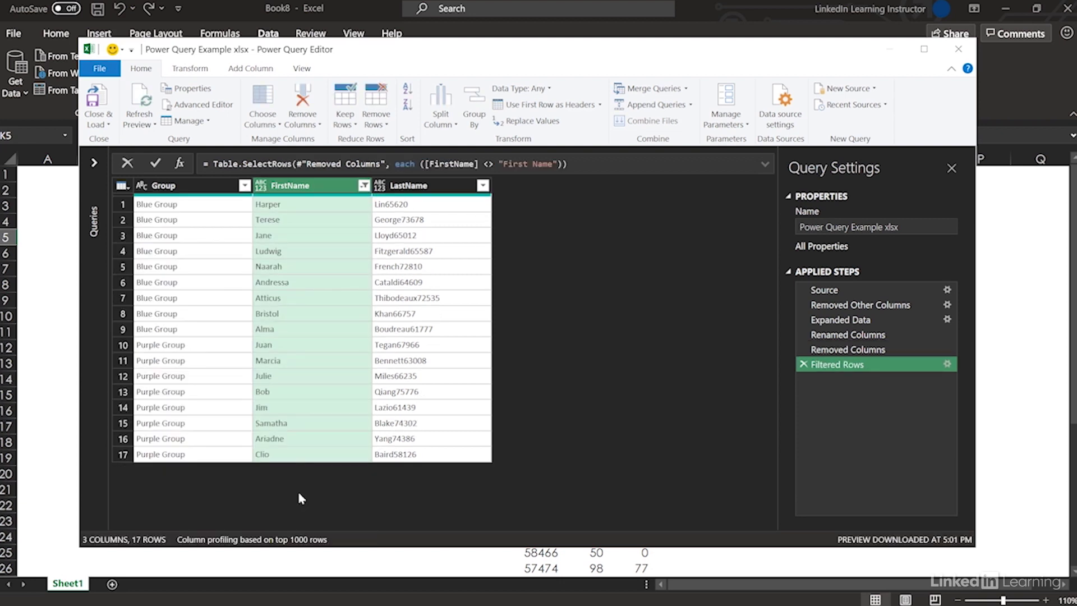
left_click(409, 186)
left_click(441, 120)
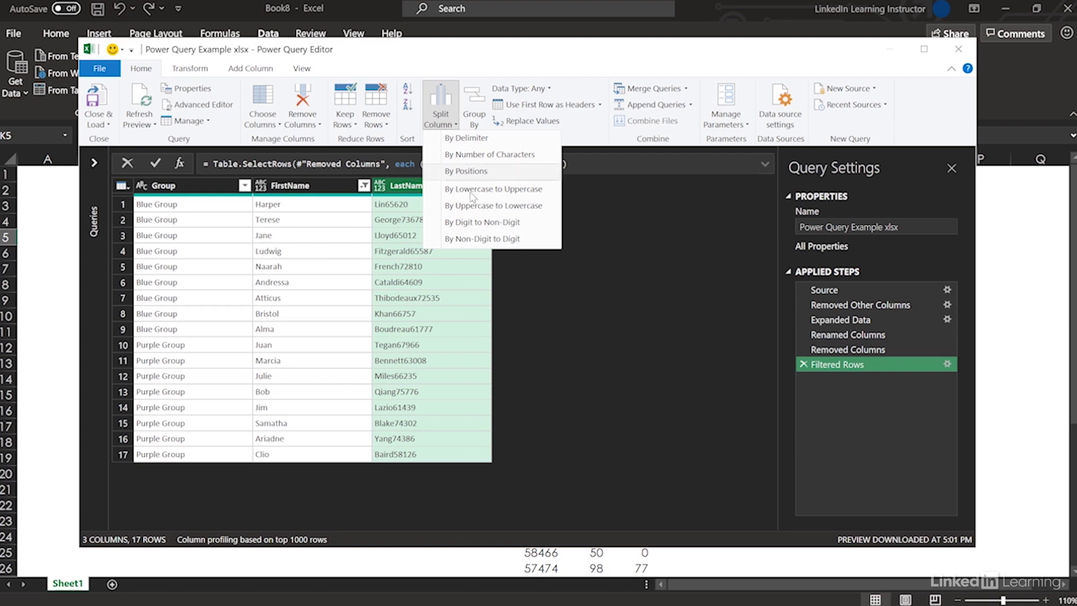
Split LastName by non-digit to digit, naming the resulting columns LastName and ID.
left_click(474, 238)
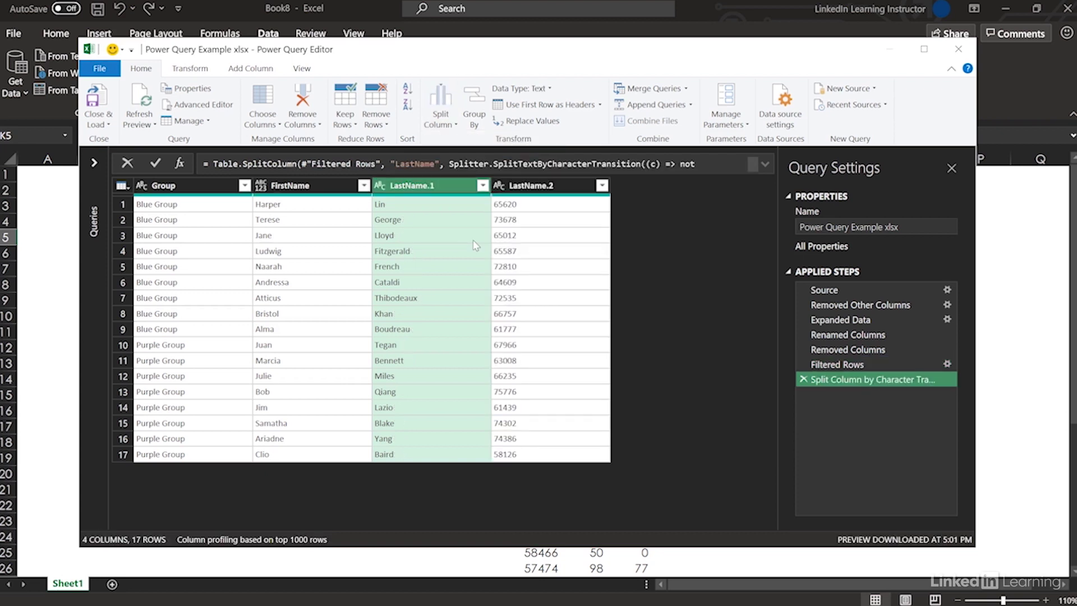
double_click(527, 186)
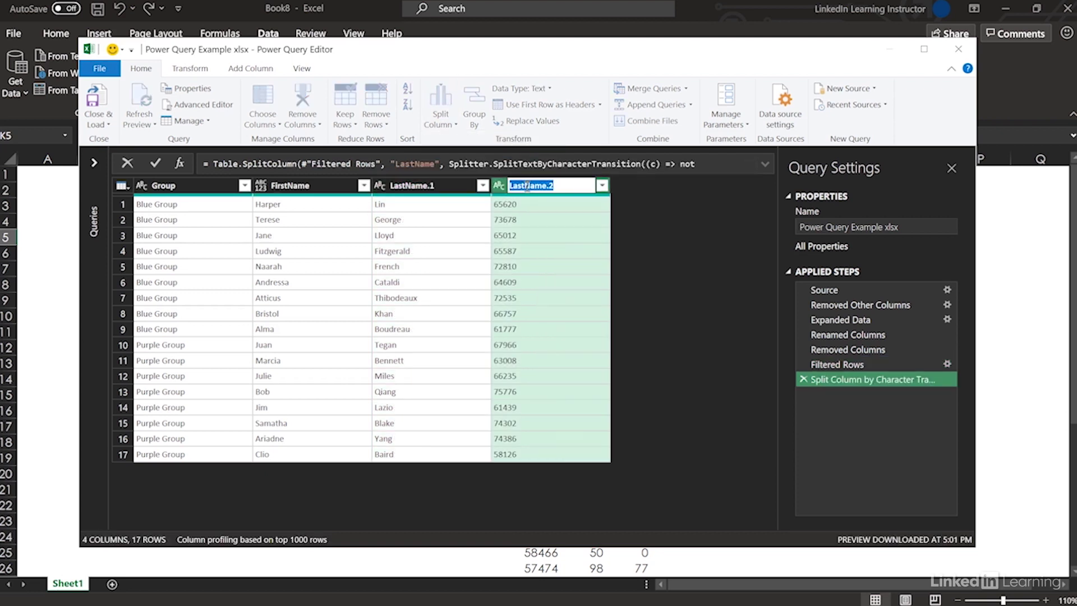
type("ID")
key("Return")
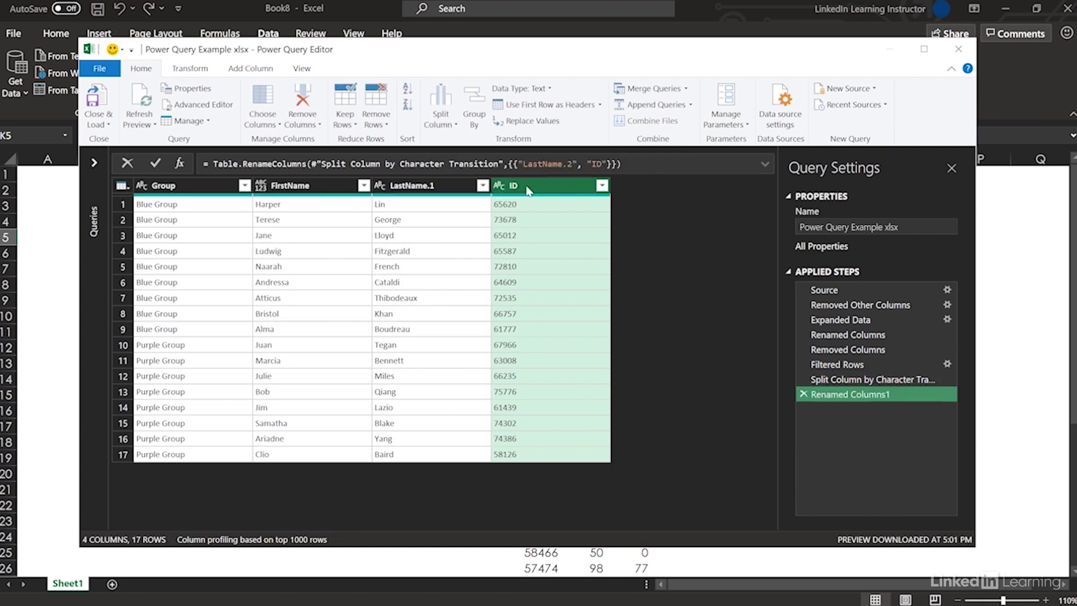
double_click(408, 185)
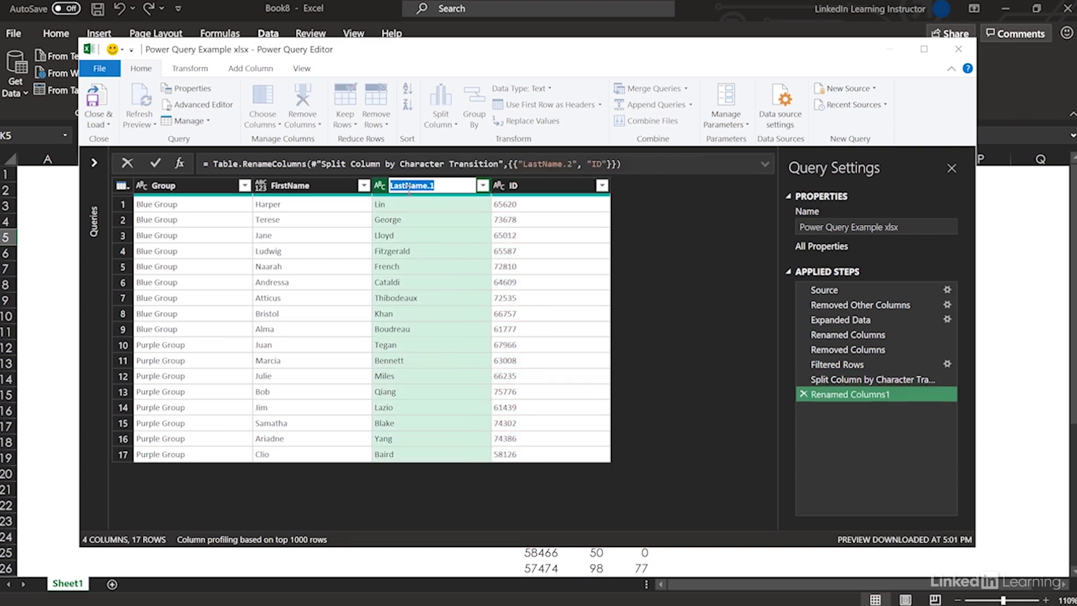
key("BackSpace")
type("L")
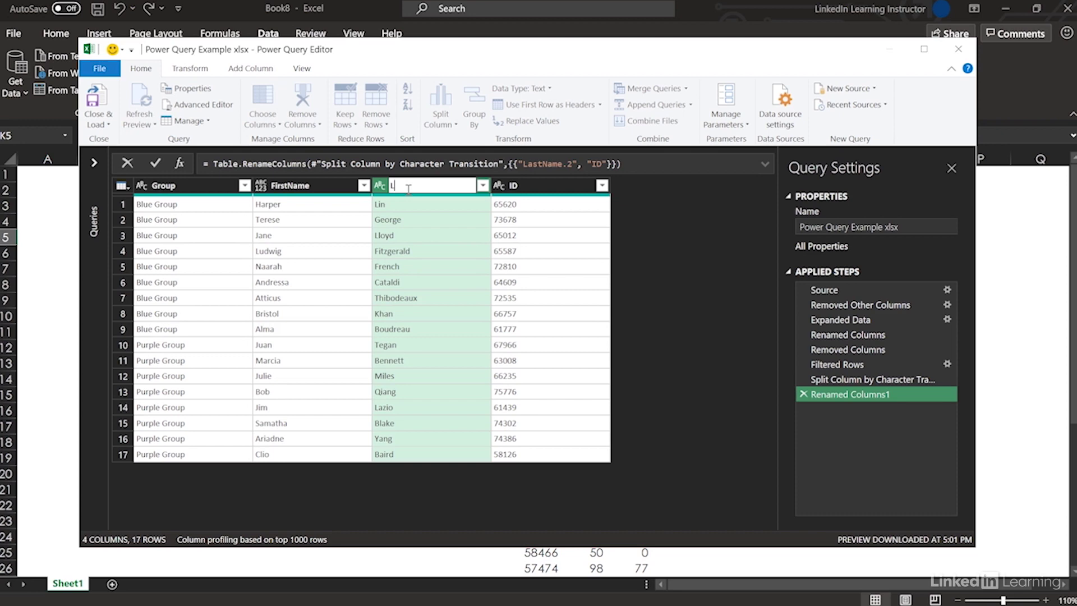
type("astName")
key("Return")
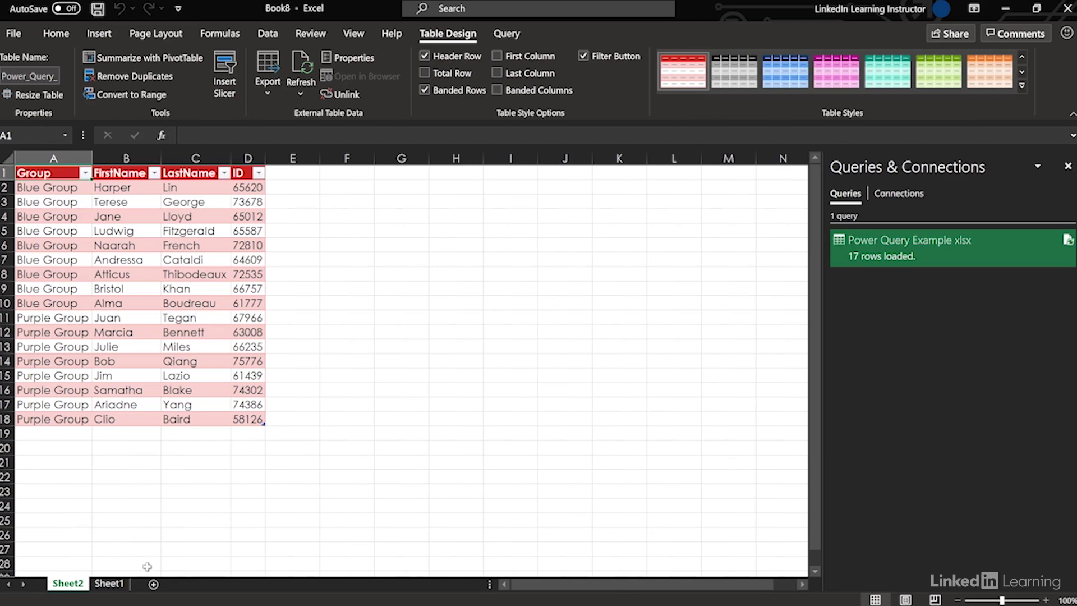
Convert the Sheet1 ID, Exam1 and Exam2 range into a Table2 query with headers.
left_click(110, 584)
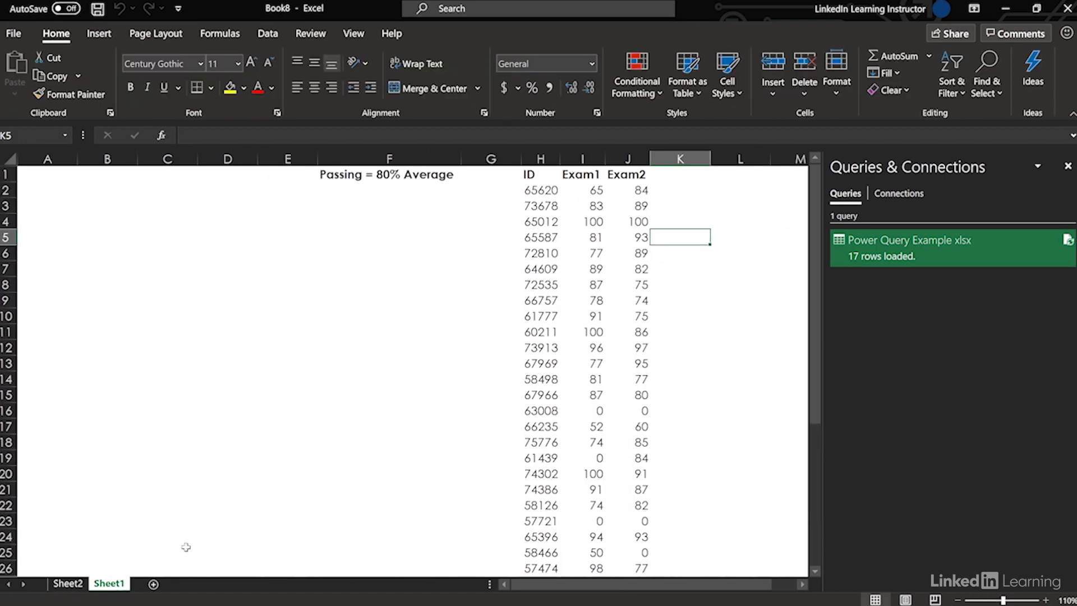
left_click(542, 267)
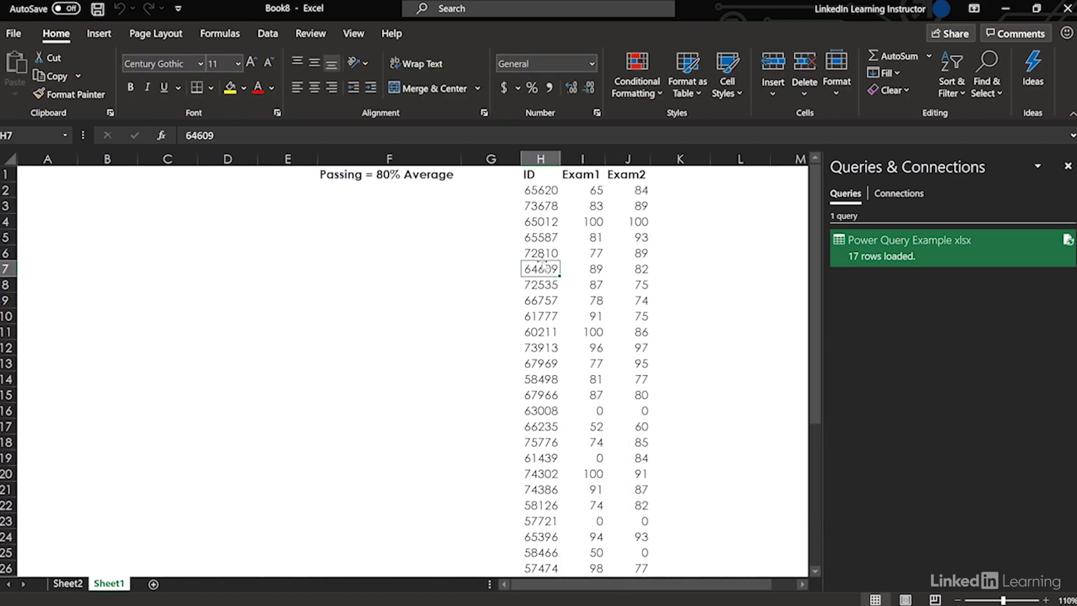
left_click(268, 34)
left_click(84, 90)
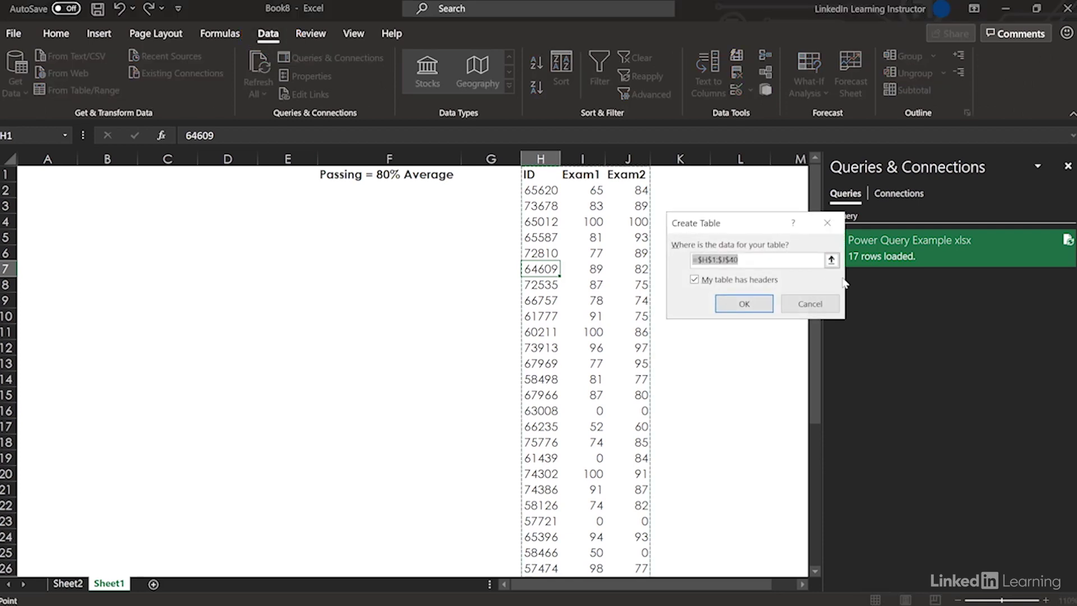
left_click(745, 305)
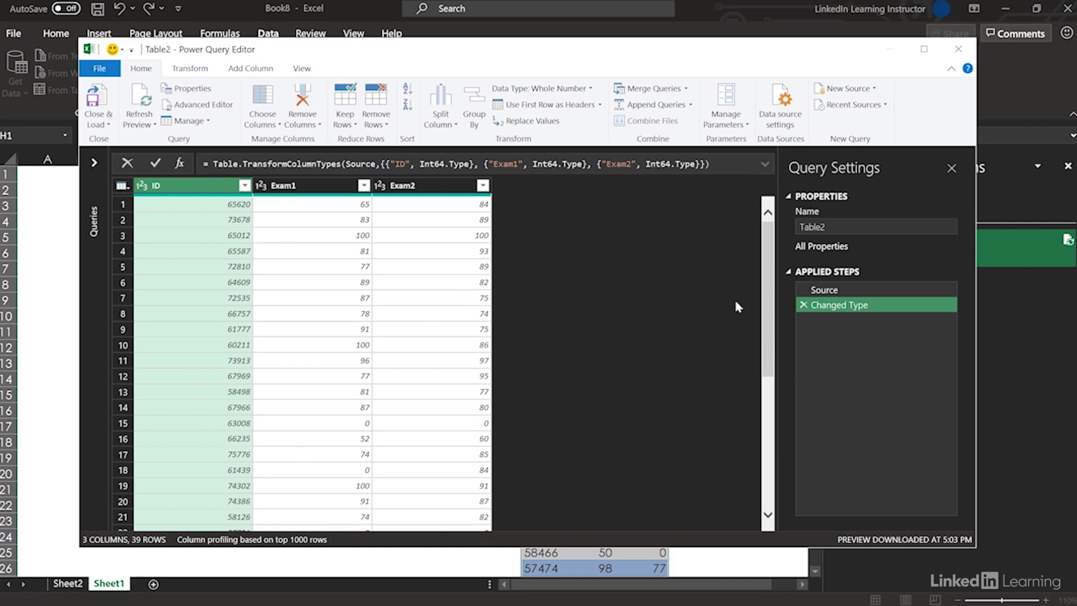
left_click(253, 68)
Add a Custom column with the formula ([Exam1]+[Exam2])/2.
left_click(151, 104)
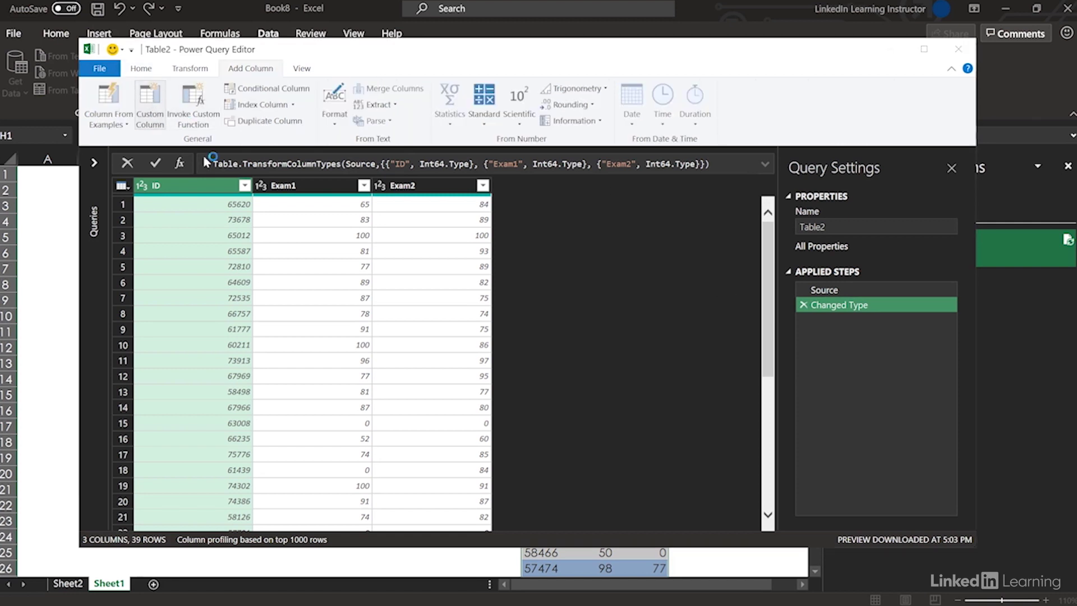
type("(")
double_click(635, 279)
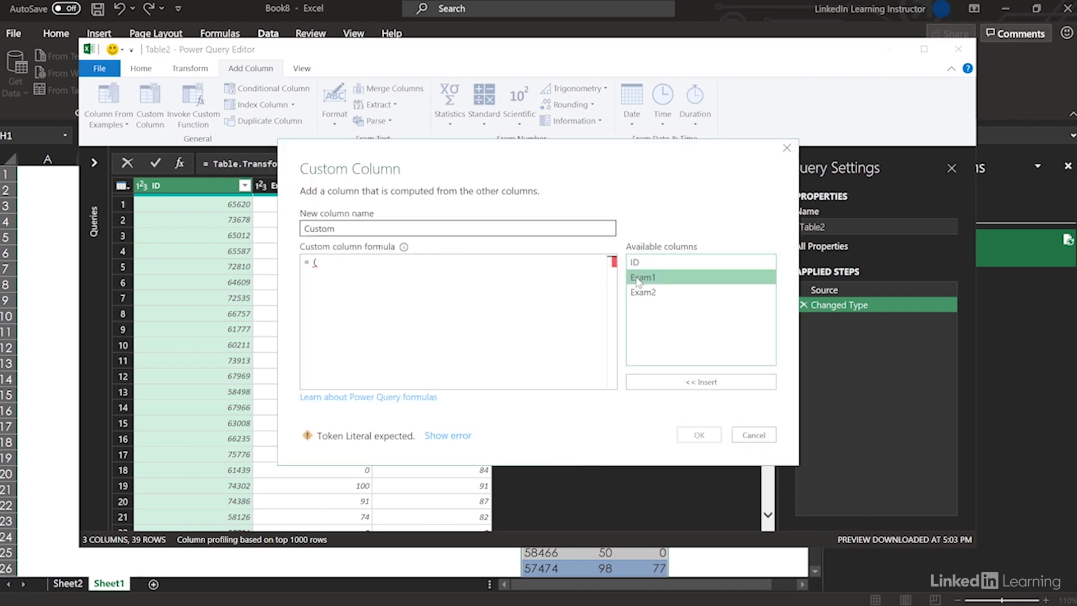
type("+")
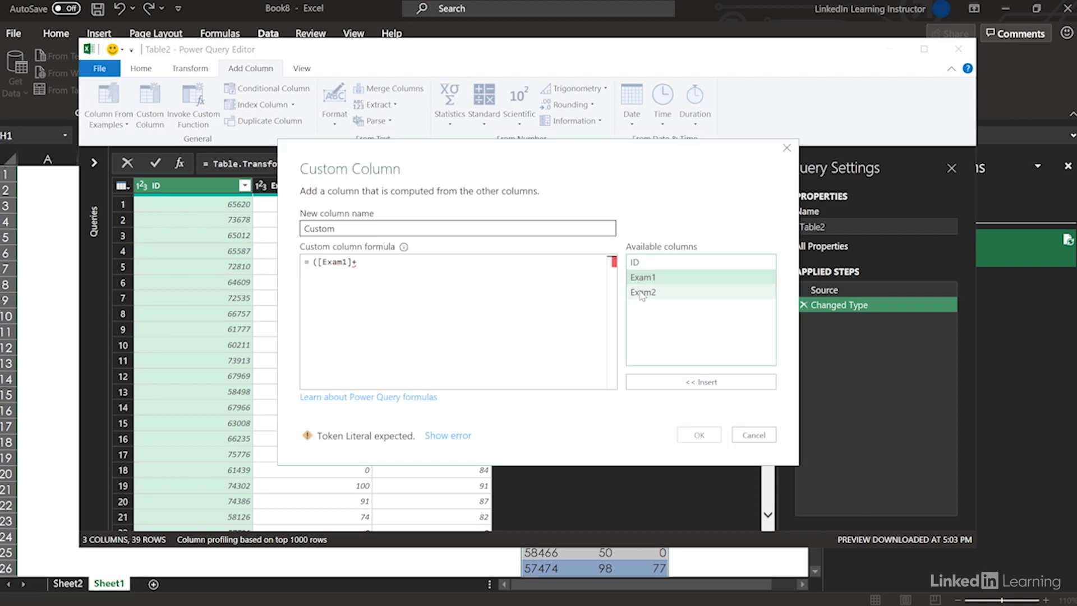
double_click(641, 293)
type(")/")
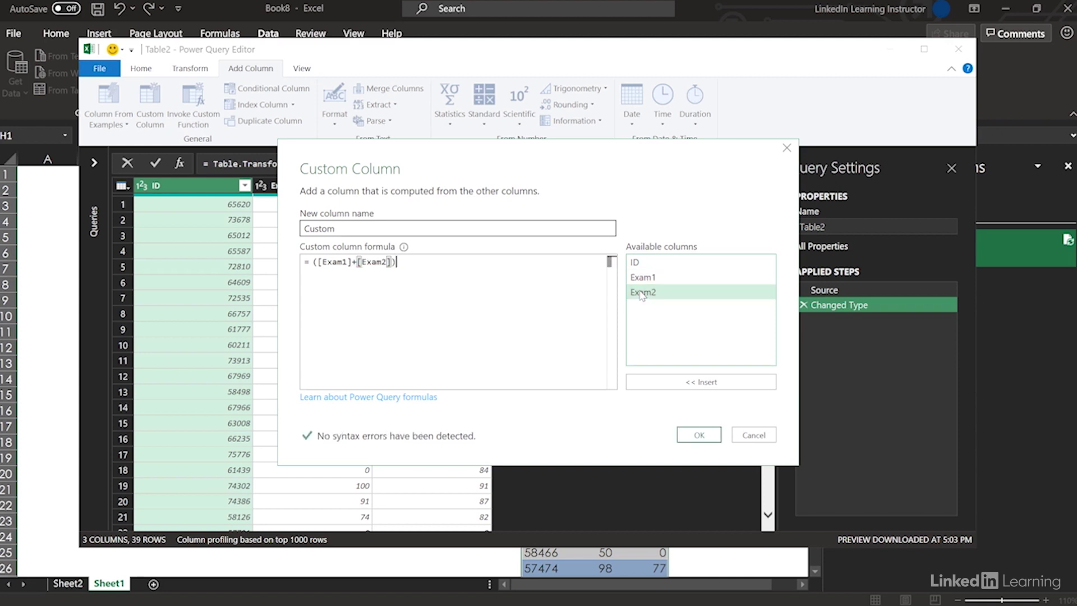
type("2")
left_click(713, 440)
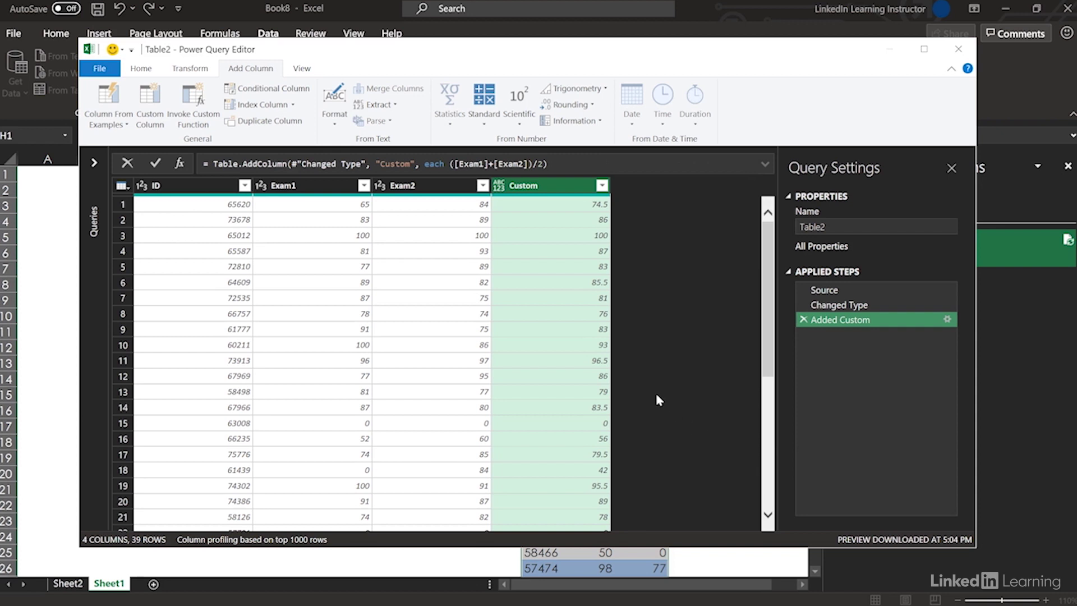
left_click(265, 88)
Add a Pass/Fail conditional column: if Custom is greater than or equal to 80, then Pass.
type("Pass/Fail")
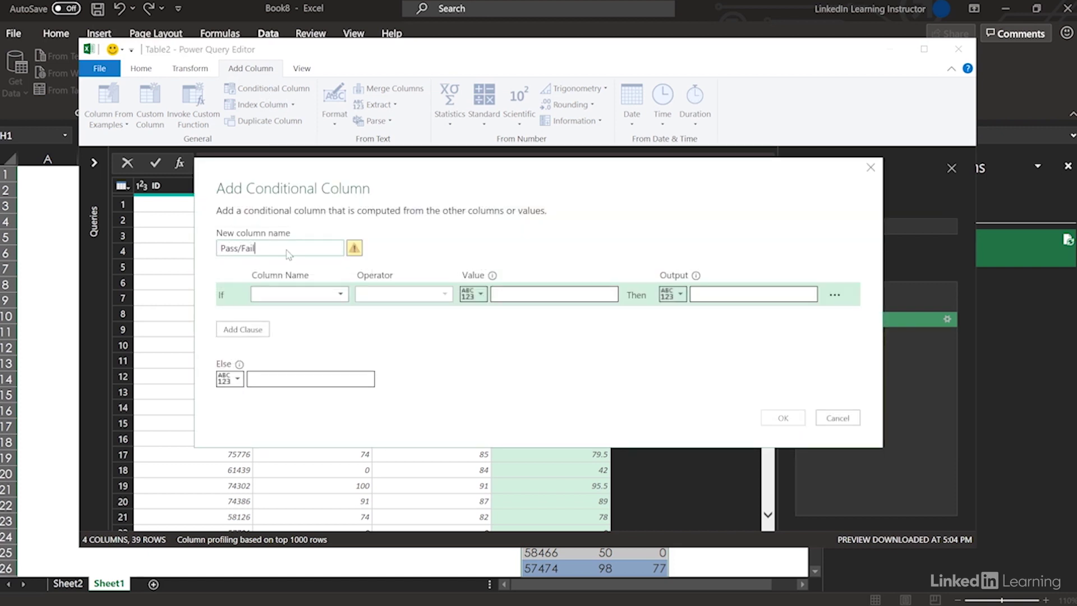
left_click(278, 295)
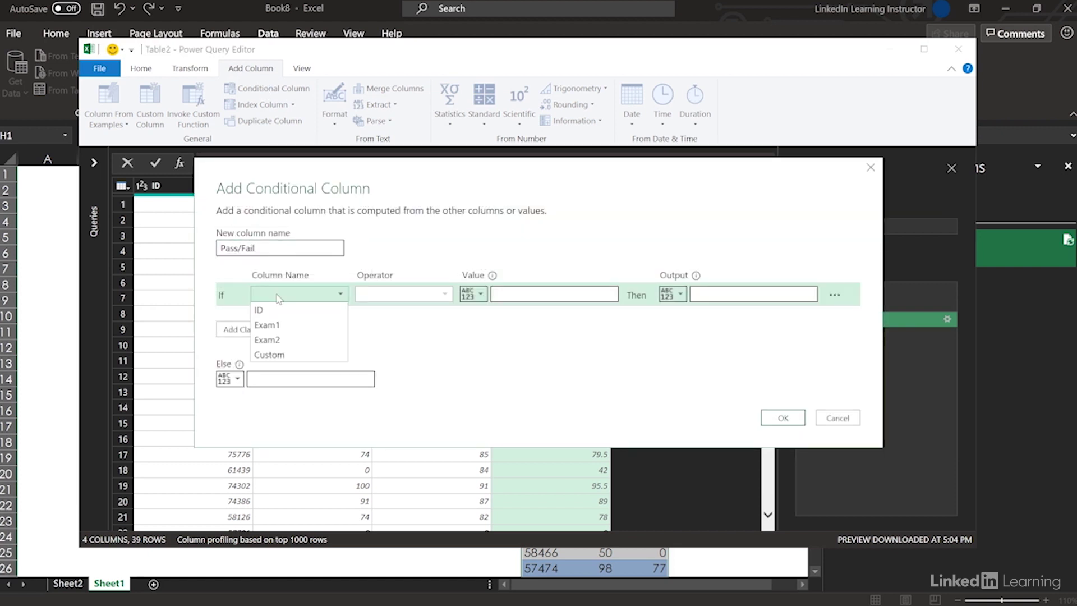
left_click(279, 357)
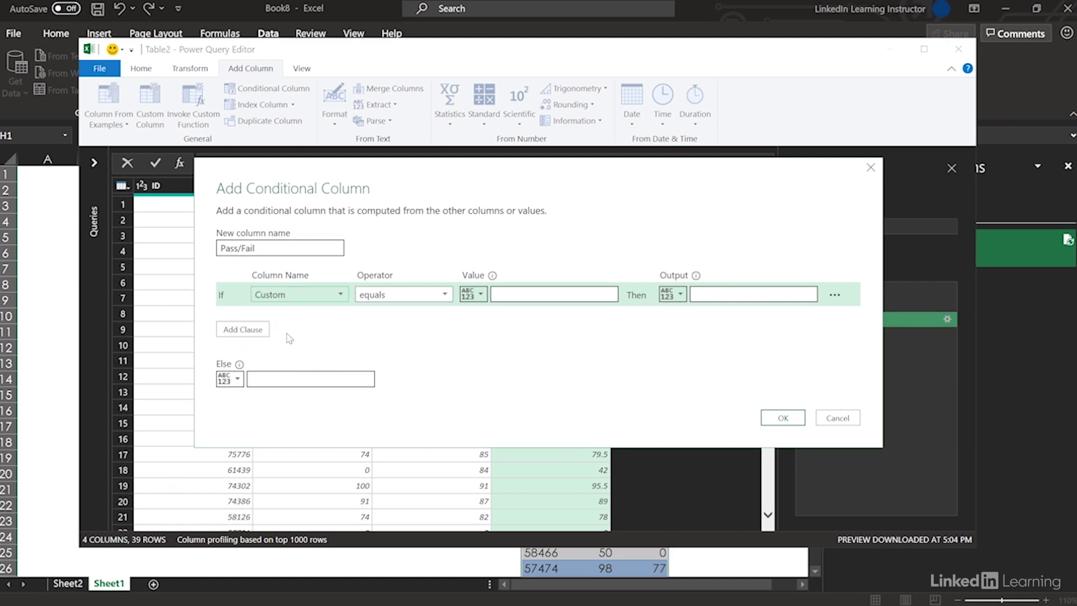
left_click(443, 296)
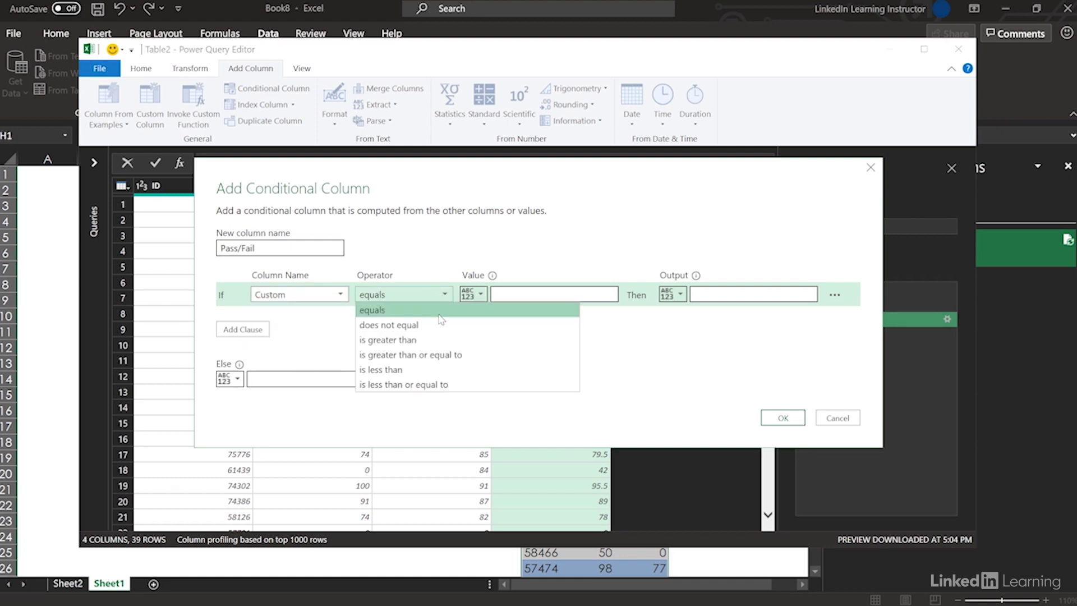
left_click(439, 356)
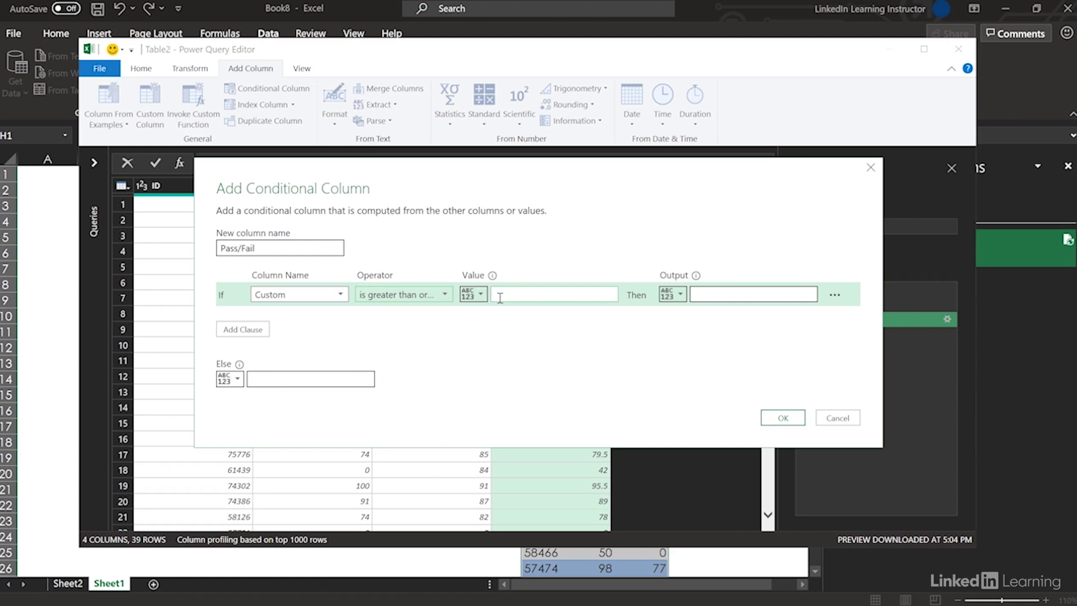
left_click(500, 295)
type("80")
left_click(697, 295)
type("Pass")
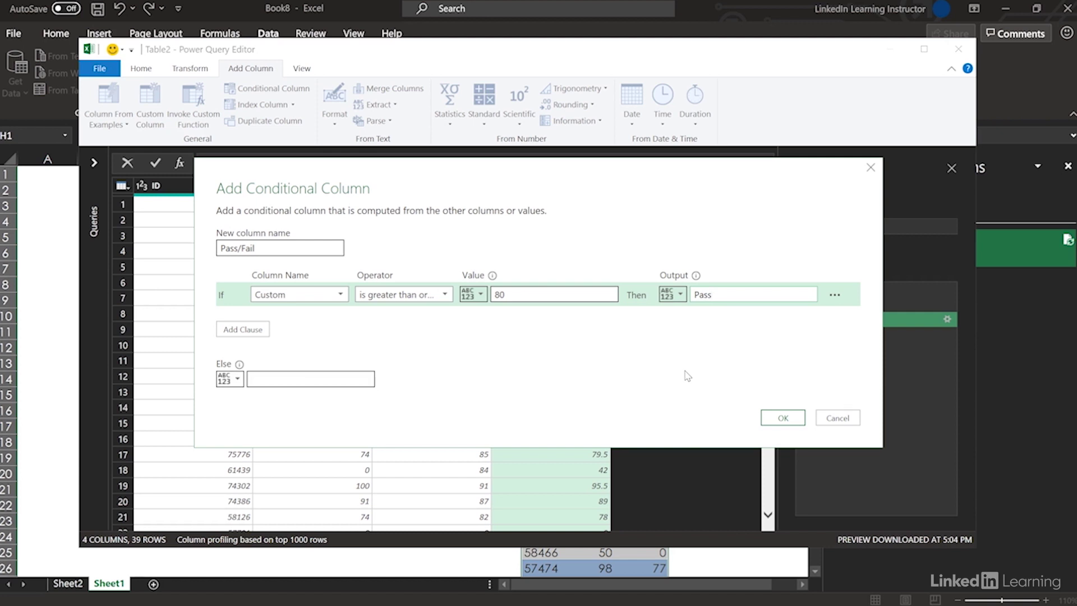
left_click(783, 418)
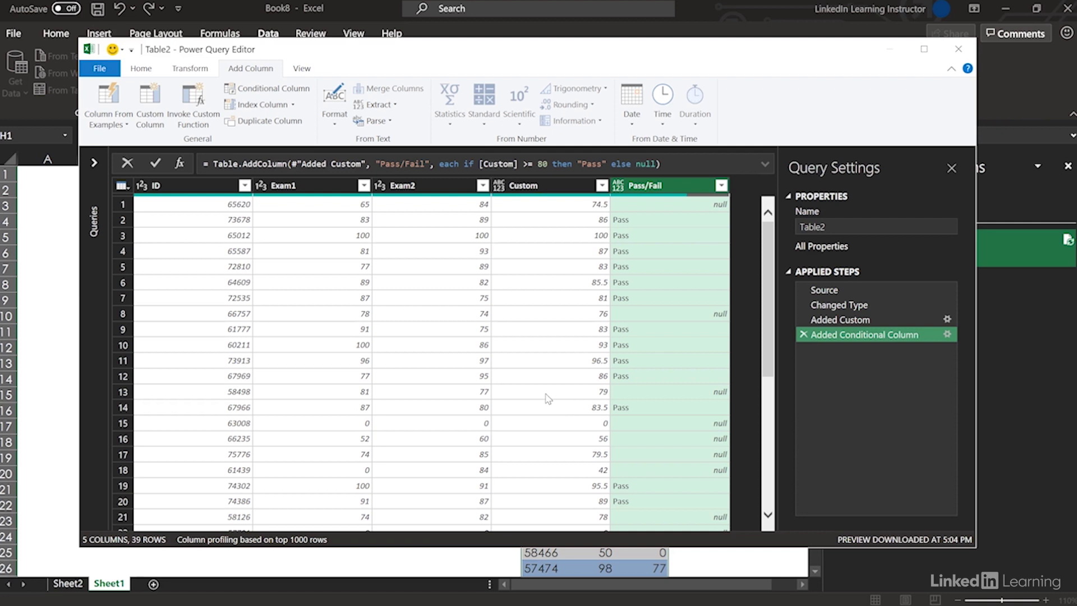
left_click(141, 68)
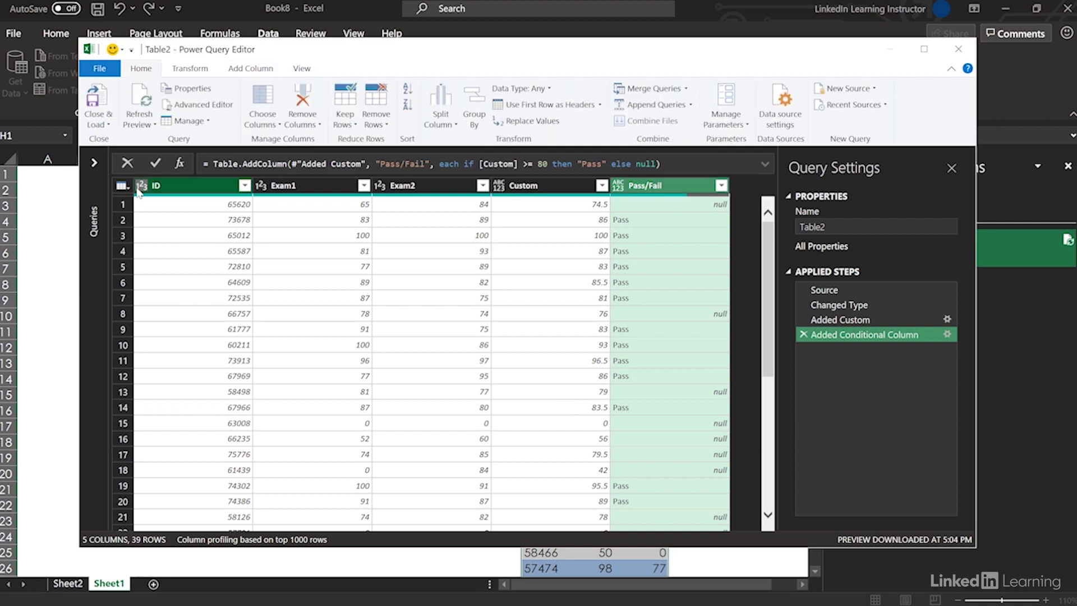
Convert Table2's ID column to Text type and rename the Table2 query to 'Results'.
left_click(141, 187)
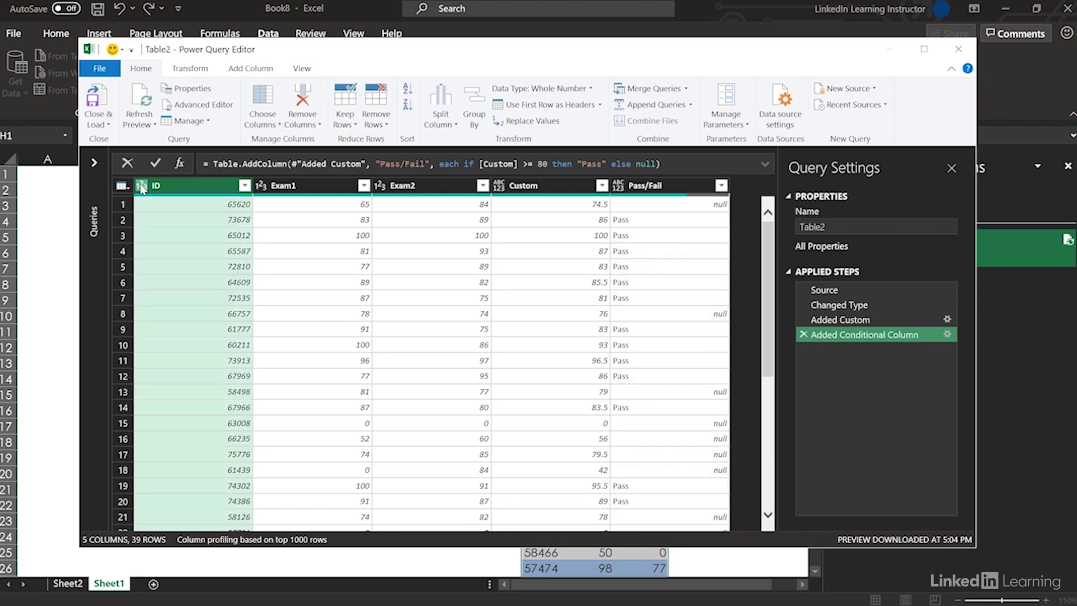
left_click(146, 333)
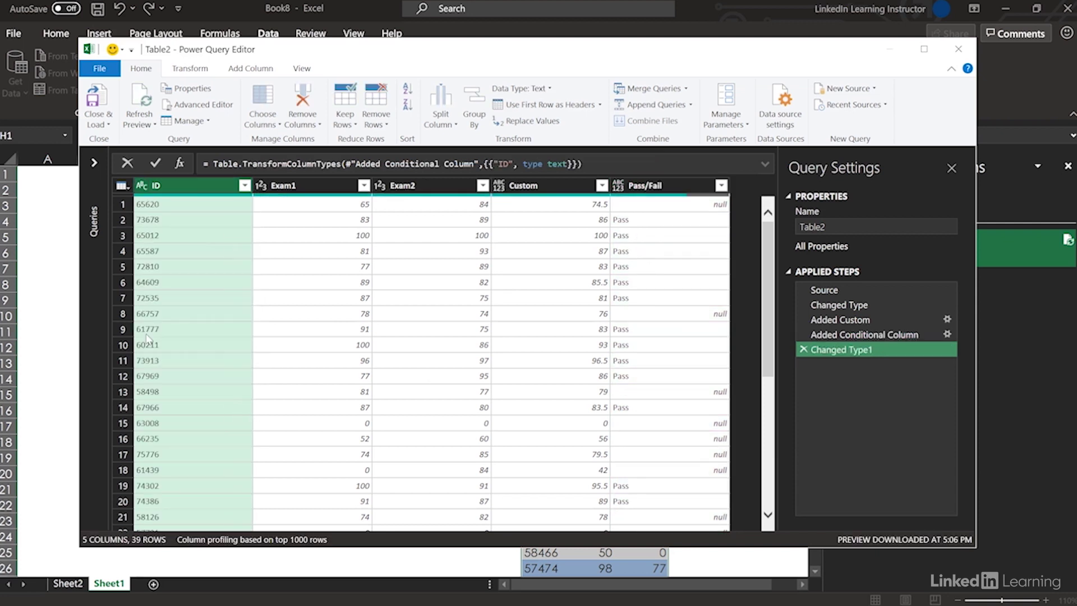
left_click(94, 164)
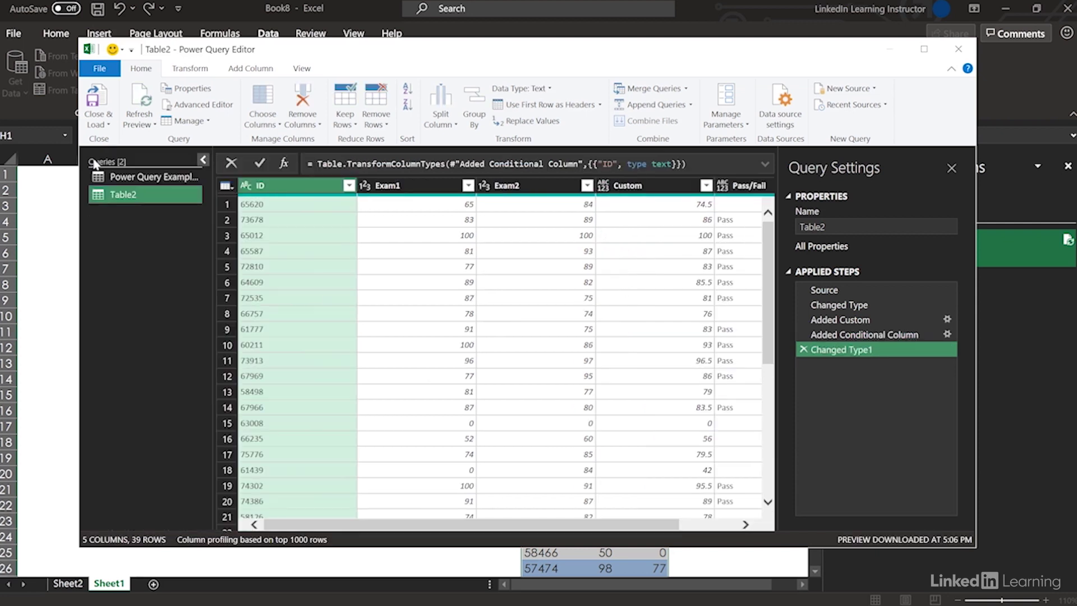
left_click(129, 178)
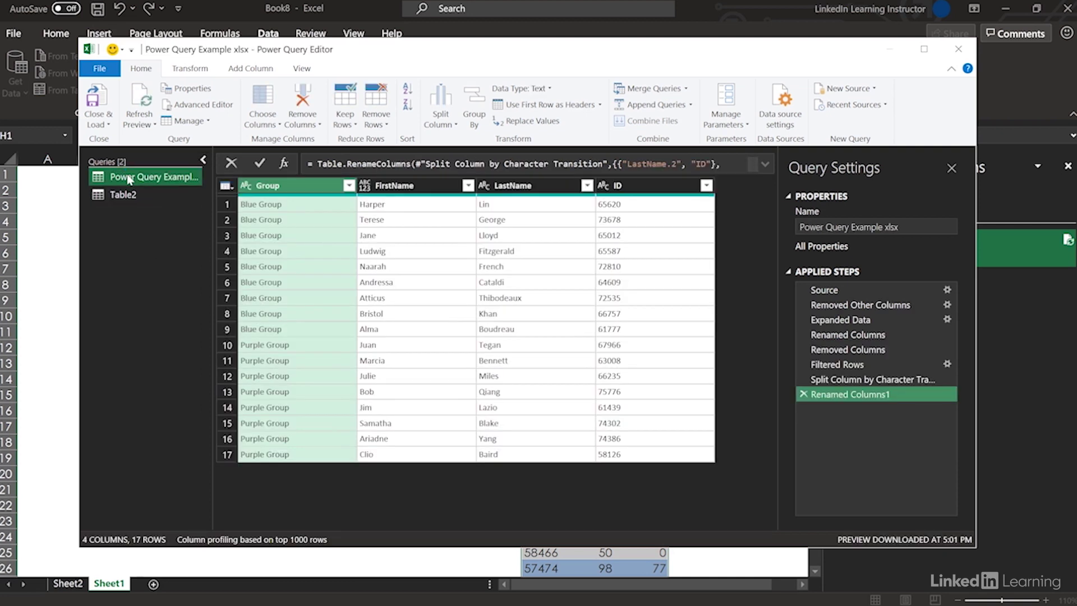
left_click(162, 200)
double_click(829, 227)
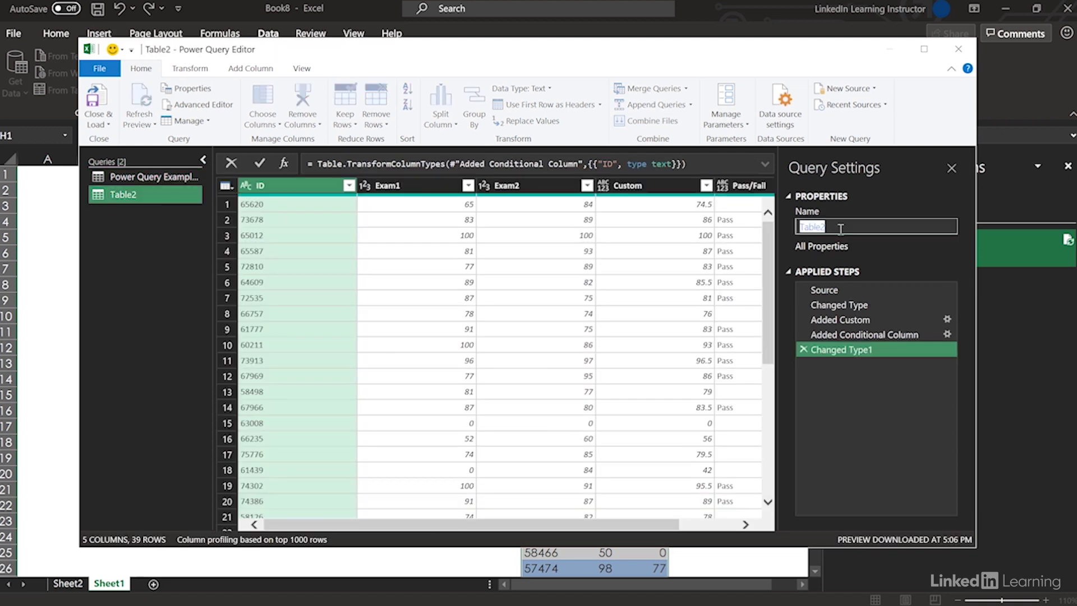
type("Results")
key("Return")
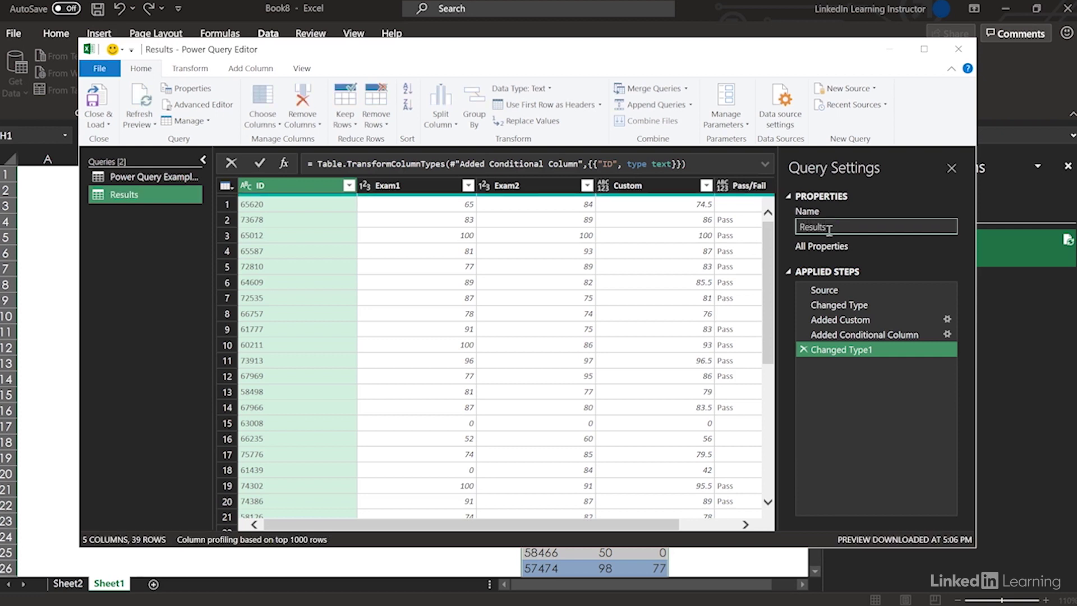
Merge Power Query Example xlsx with Results as a new query, left outer join on ID.
left_click(686, 90)
left_click(677, 123)
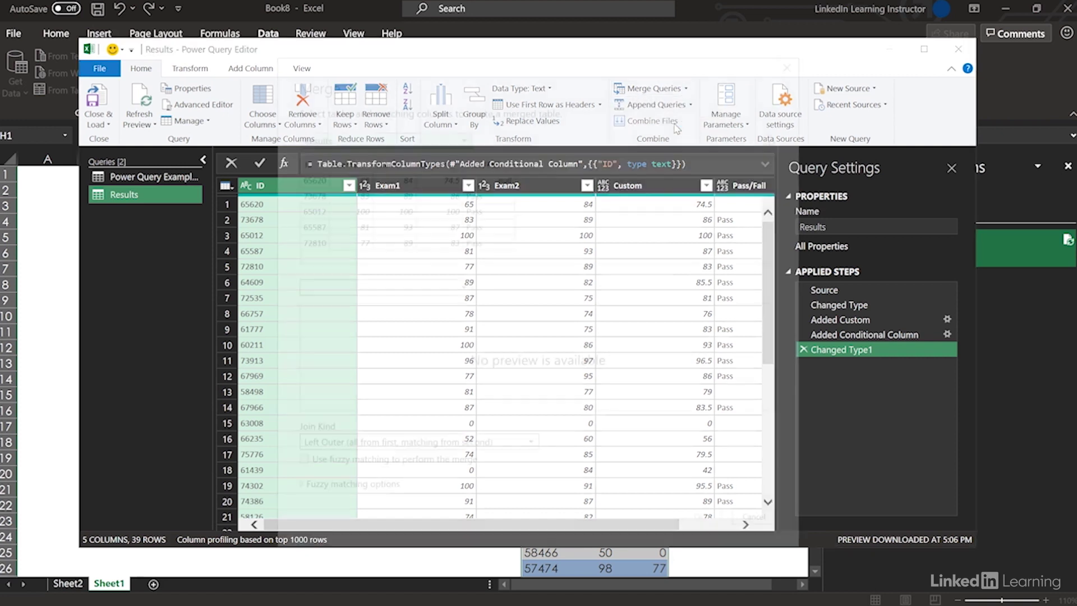
left_click(460, 147)
left_click(451, 157)
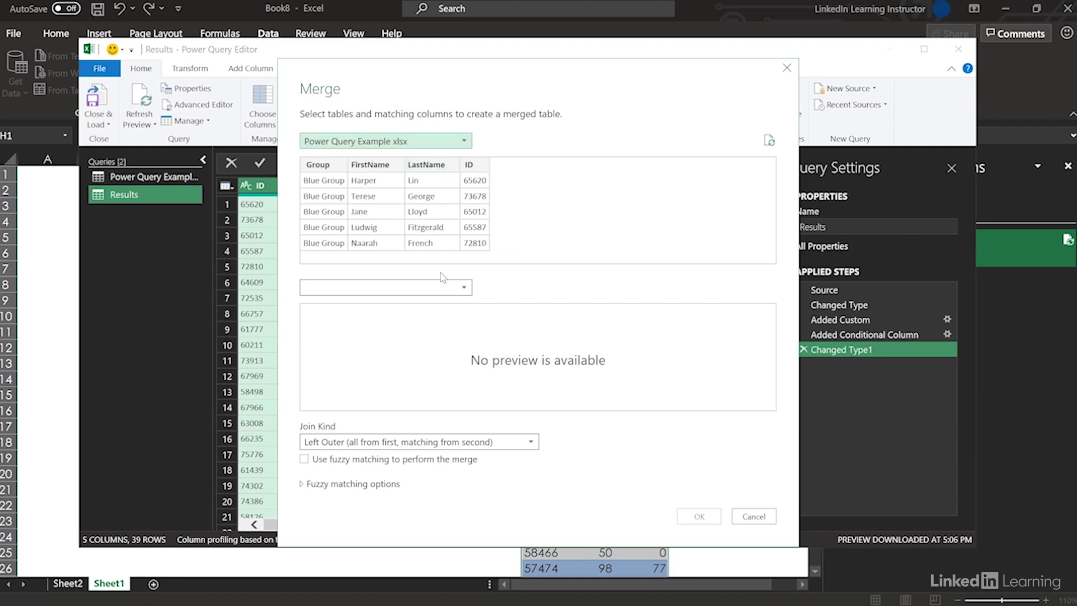
left_click(443, 287)
left_click(434, 320)
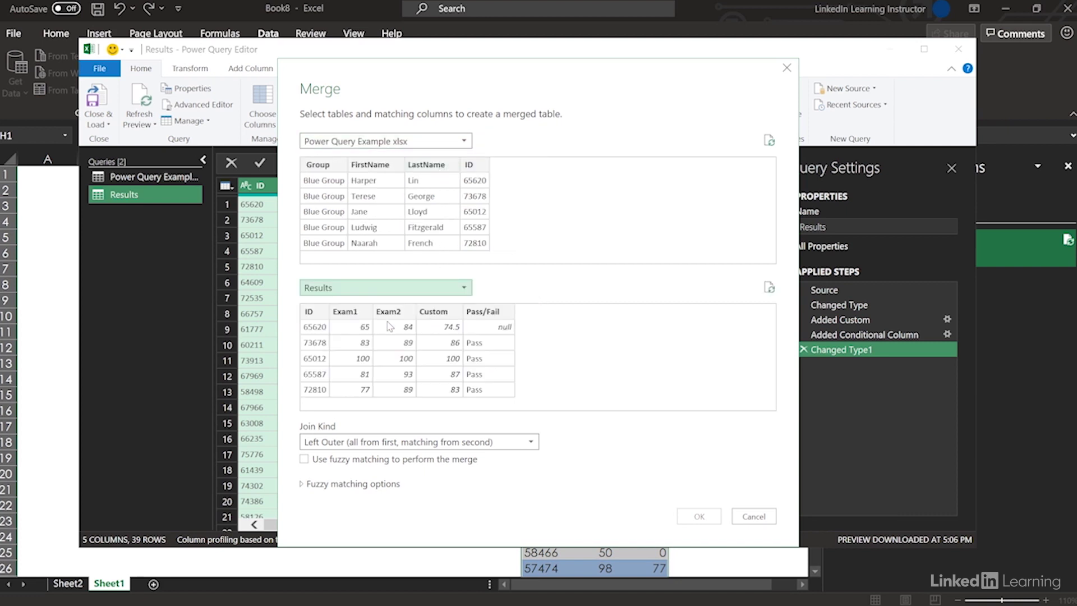
left_click(316, 313)
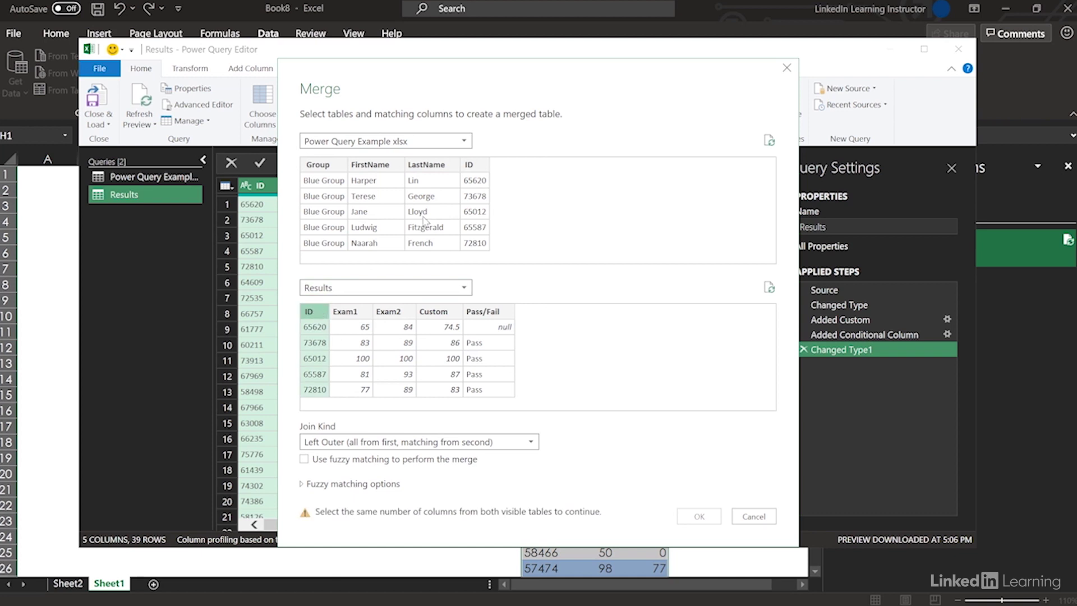
left_click(464, 169)
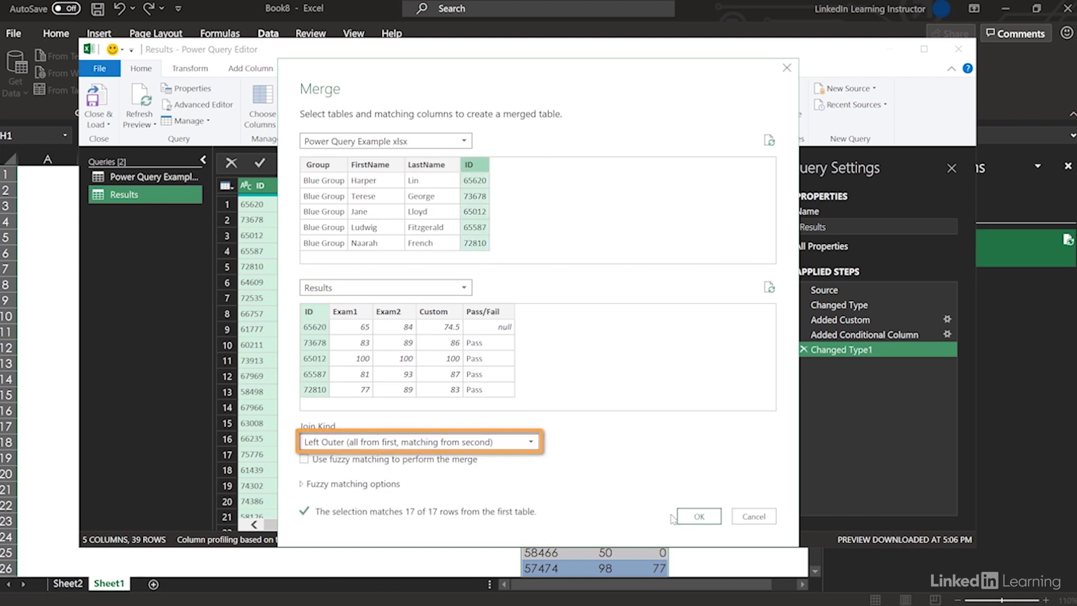
left_click(699, 516)
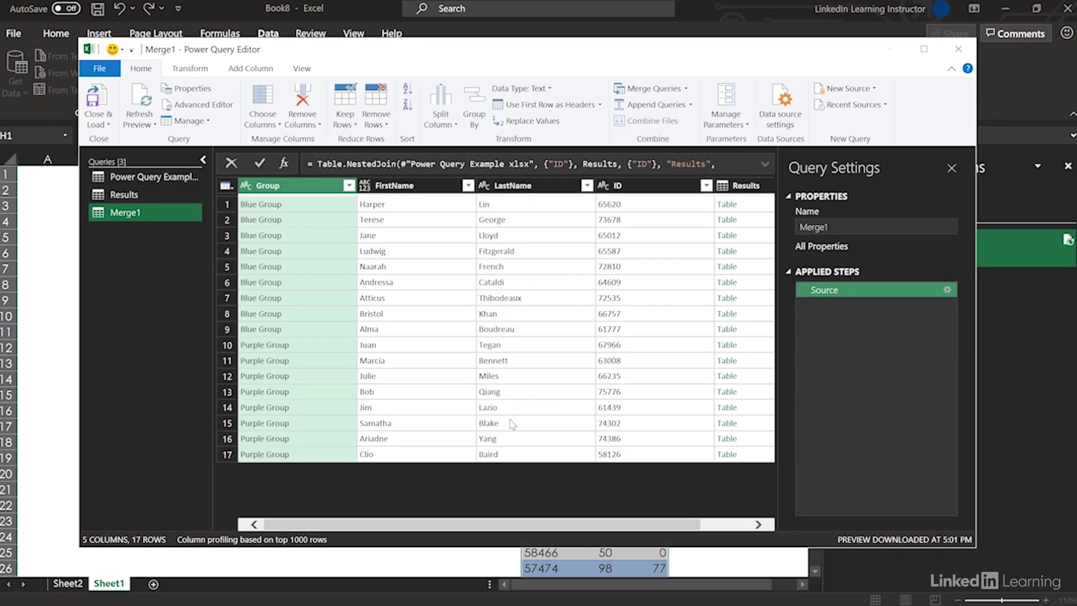
left_click_drag(476, 524, 524, 523)
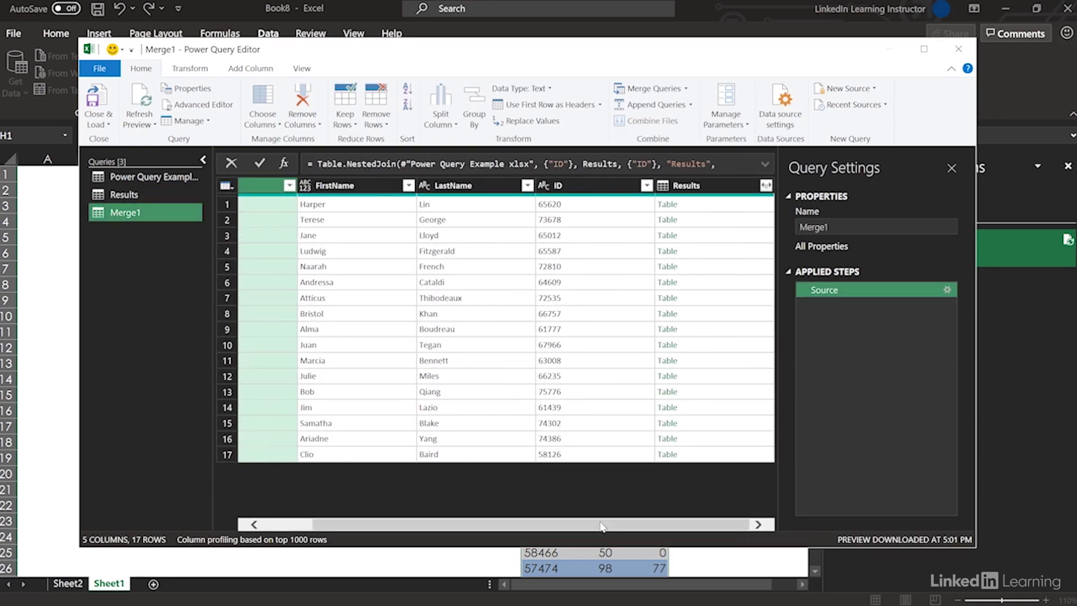
Expand Results to only Pass/Fail, dropping ID, Exam1 and Exam2, then Close & Load Merge1.
left_click(766, 185)
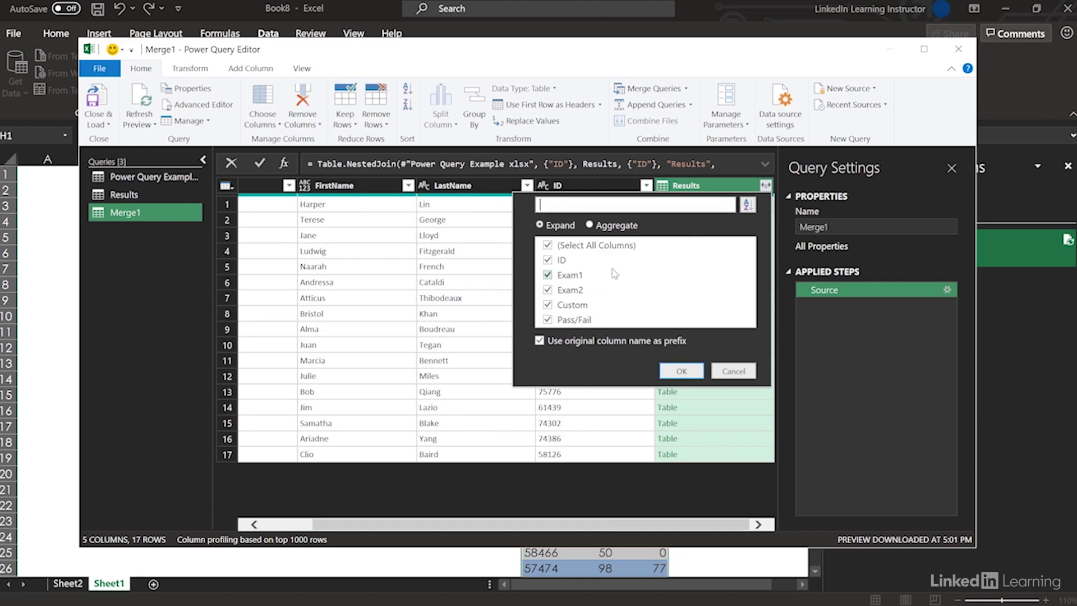
left_click(547, 260)
left_click(548, 275)
left_click(547, 290)
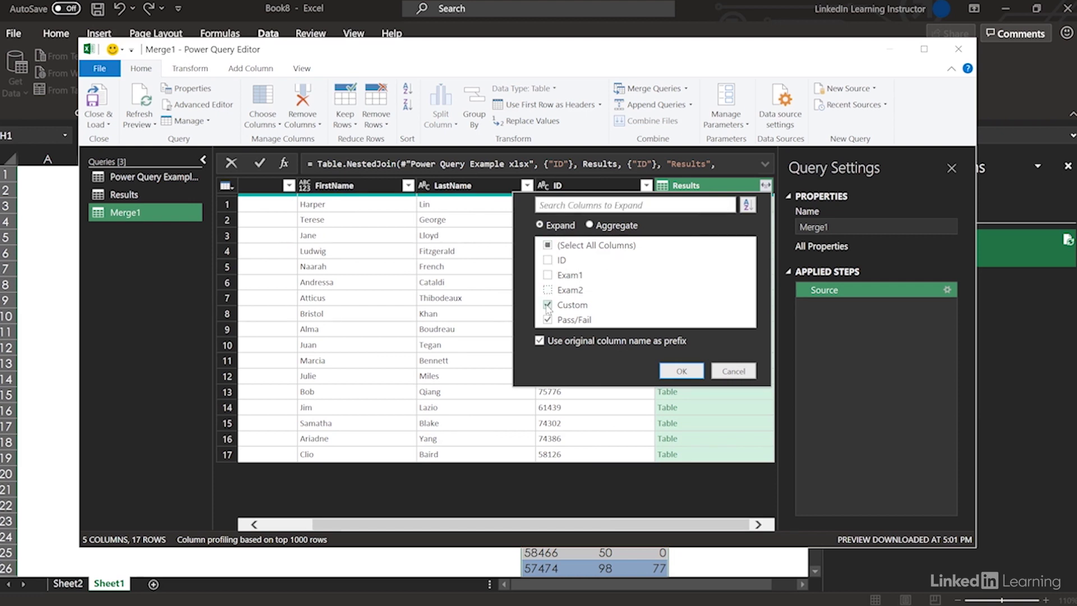
left_click(668, 371)
left_click(100, 101)
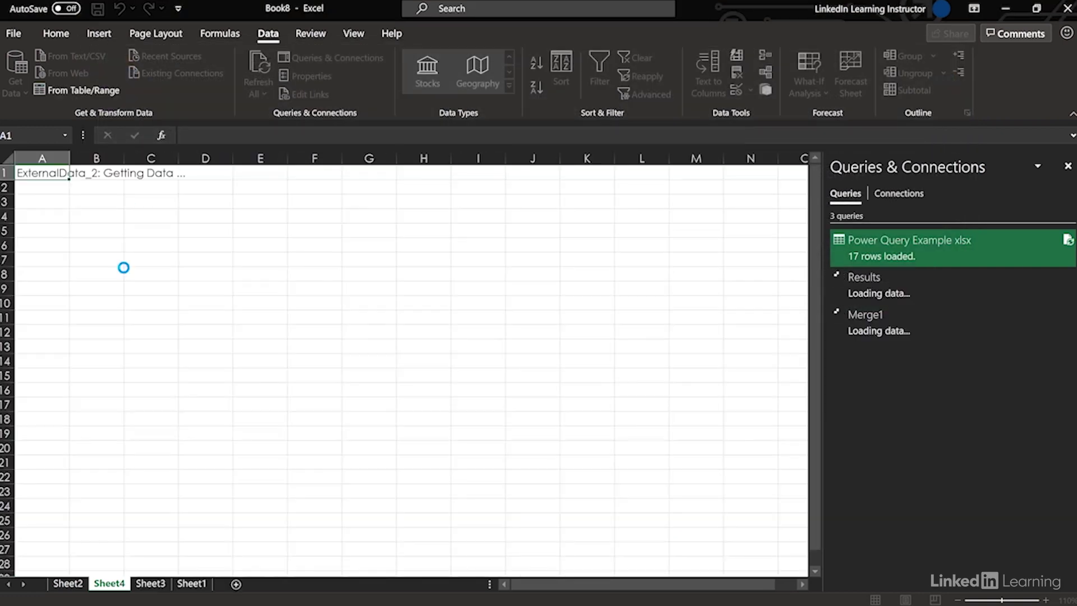
Zoom the sheet in two steps, open the Yellow Group sheet, and save the Power Query Example workbook.
left_click(1045, 600)
left_click(1045, 600)
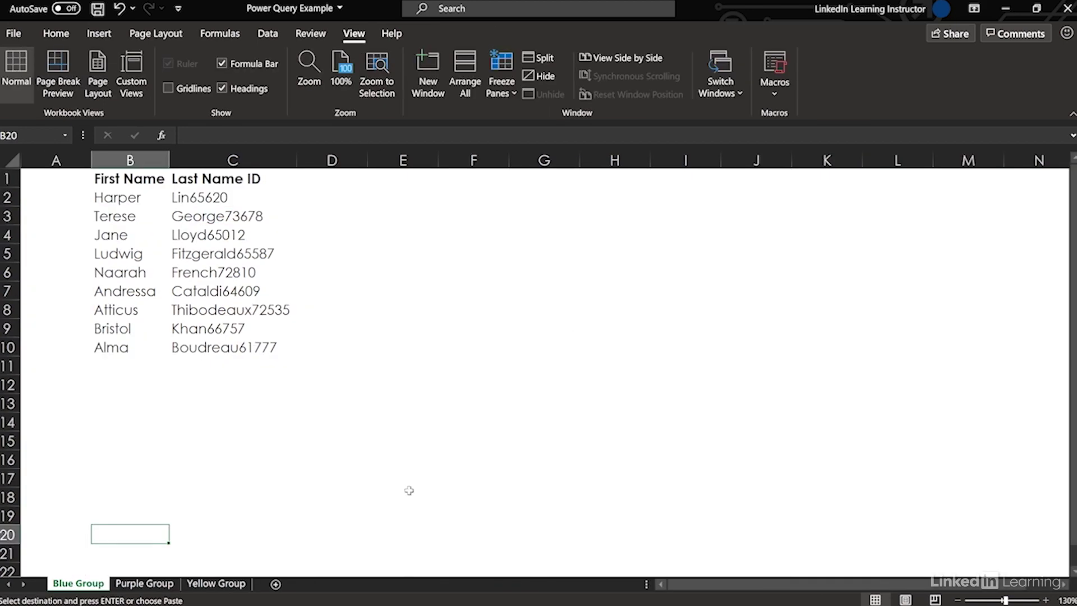
left_click(217, 584)
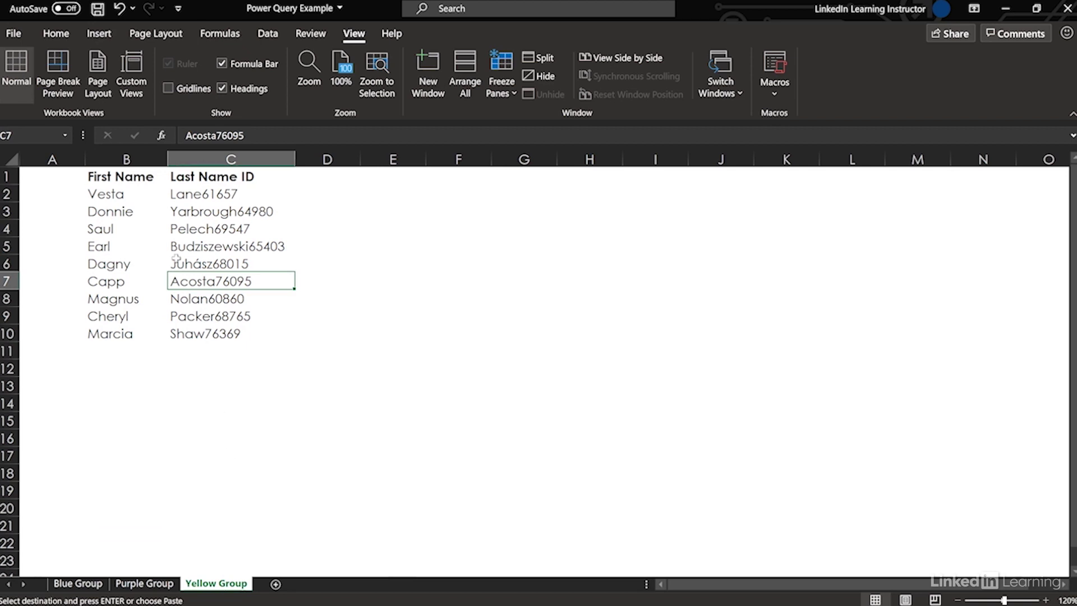
left_click(98, 9)
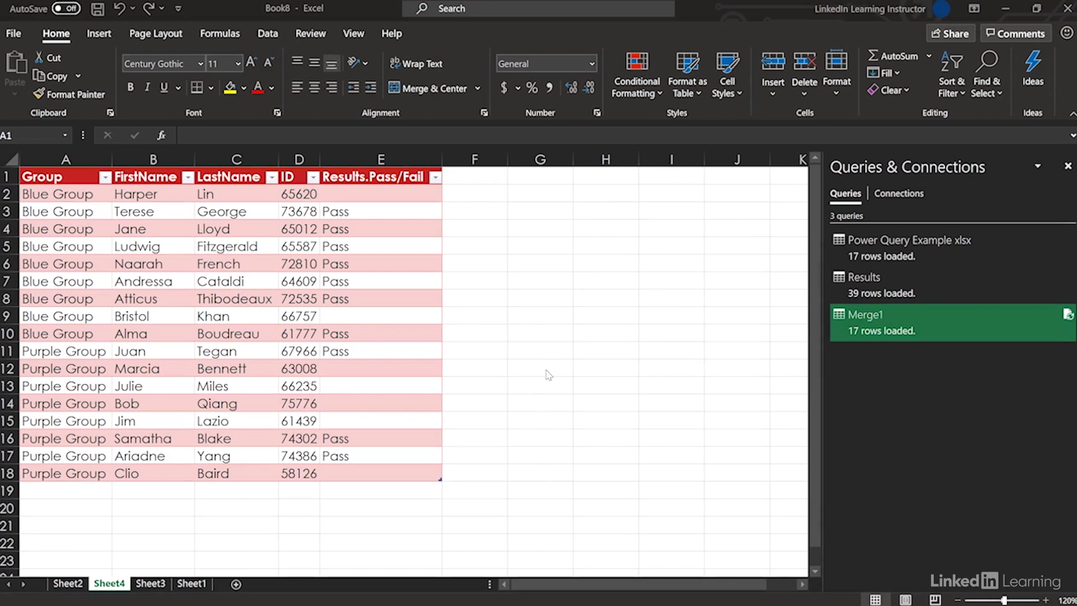
Refresh All queries and scroll through Merge1 to check the nine added Yellow Group rows.
left_click(269, 36)
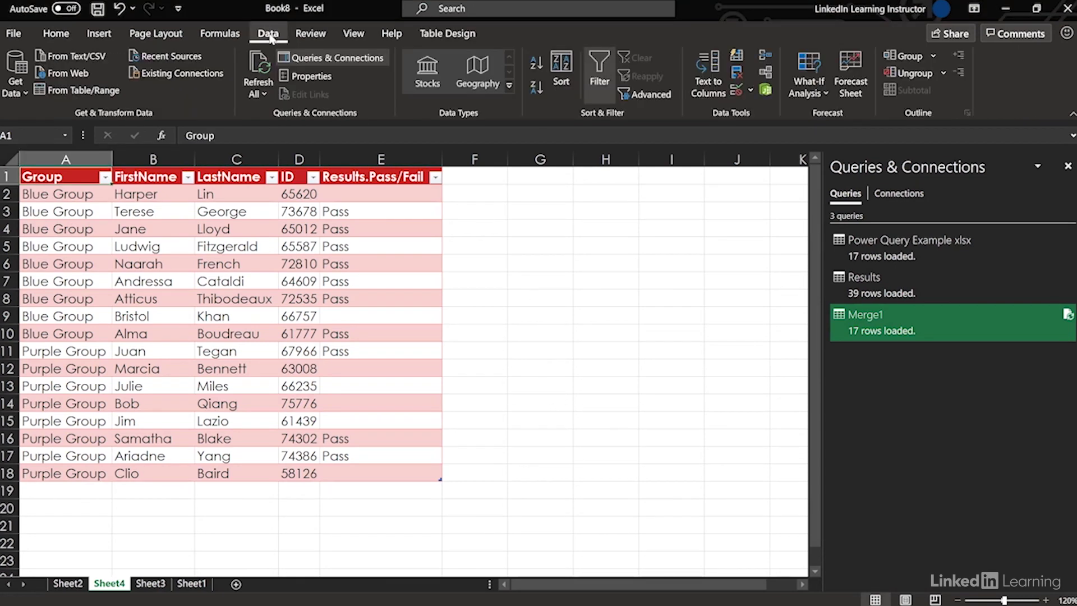
left_click(259, 67)
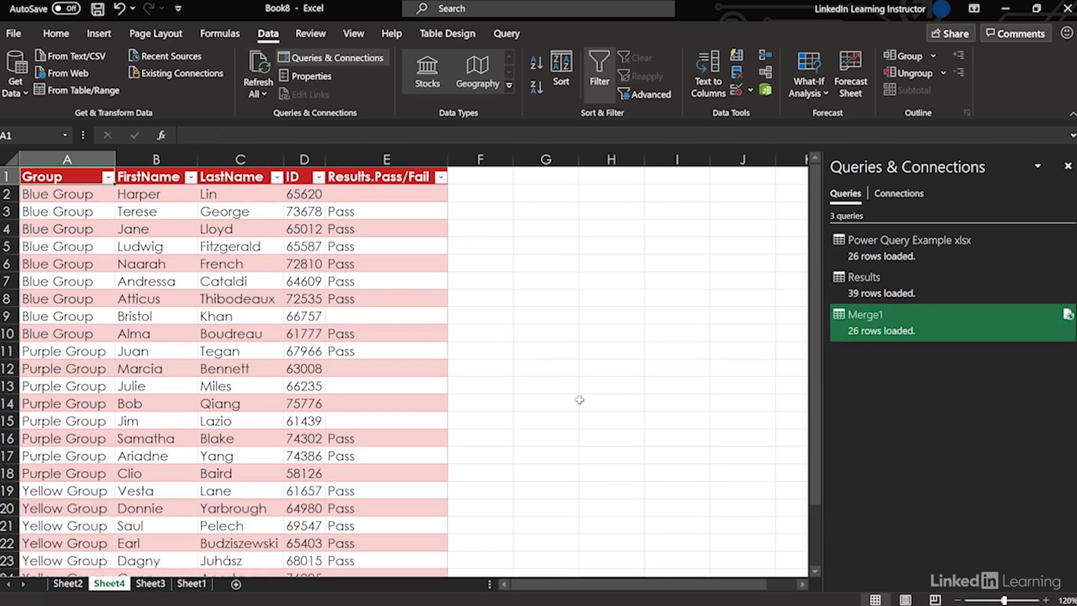
scroll(576, 388, "down", 3)
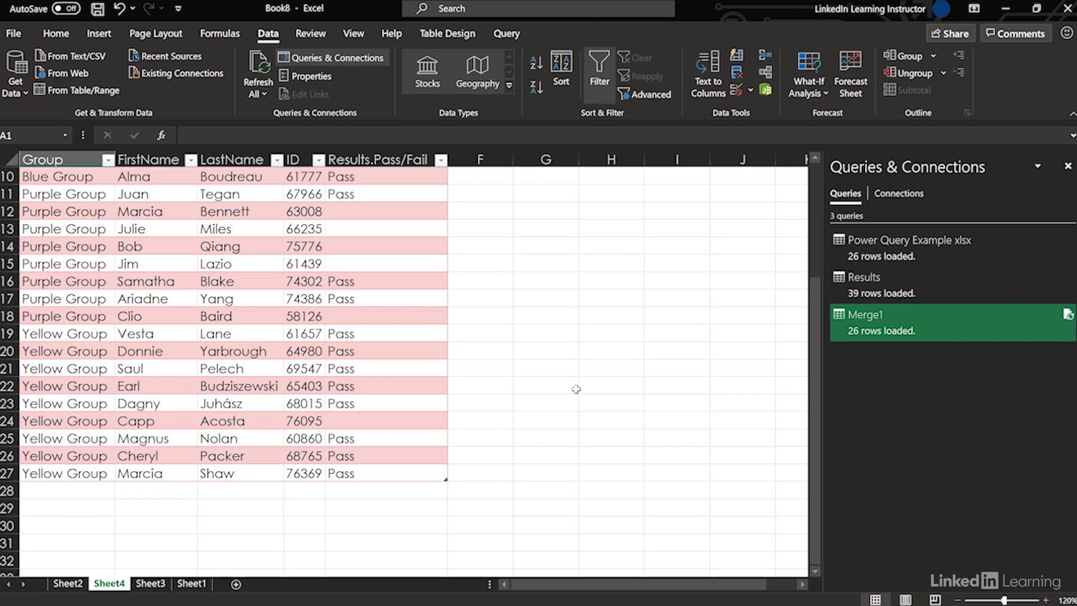
scroll(576, 389, "up", 3)
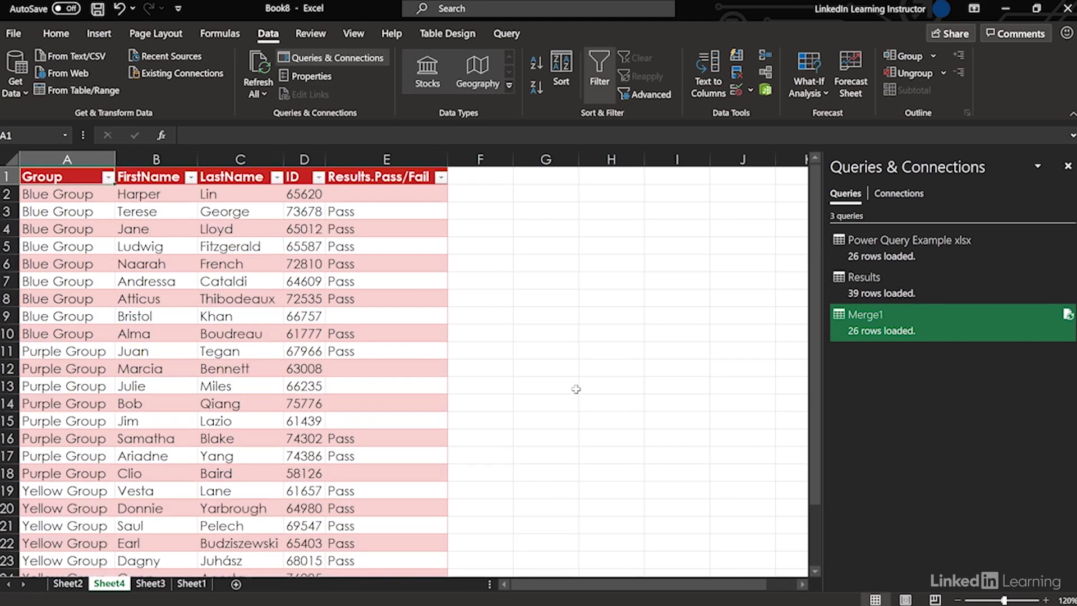